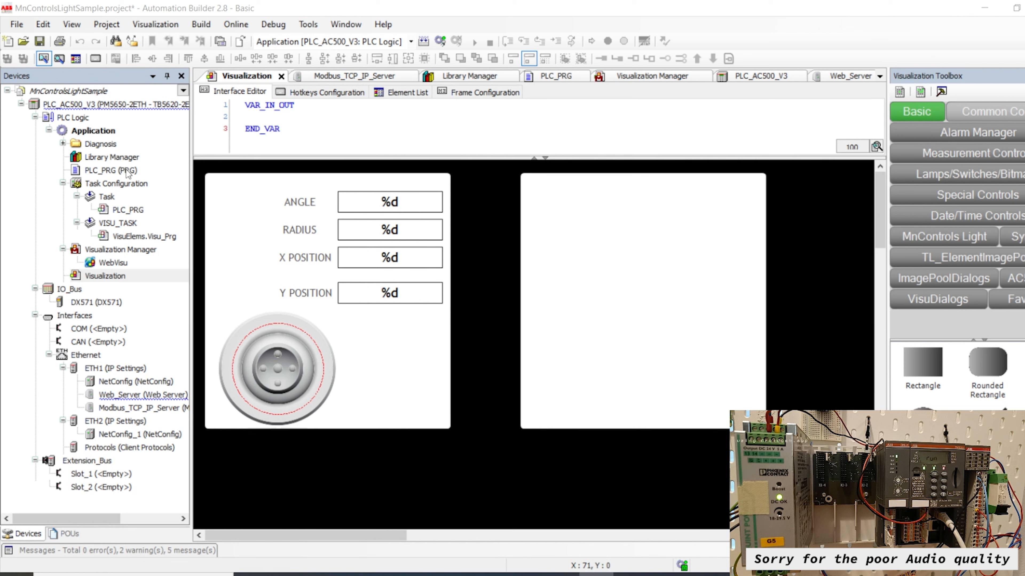
{"action": "left_click", "coordinate": [279, 342]}
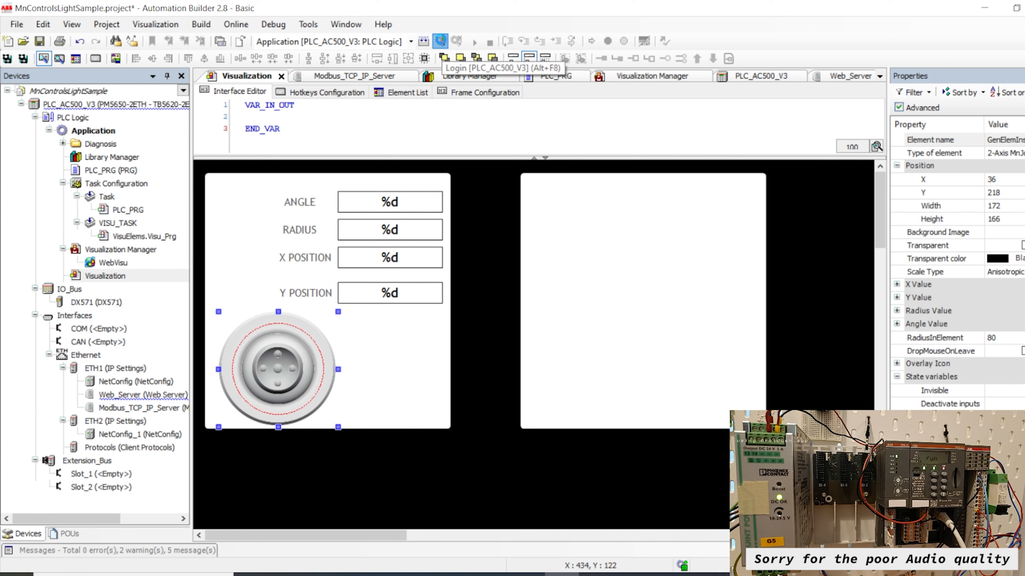
{"action": "left_click", "coordinate": [440, 41]}
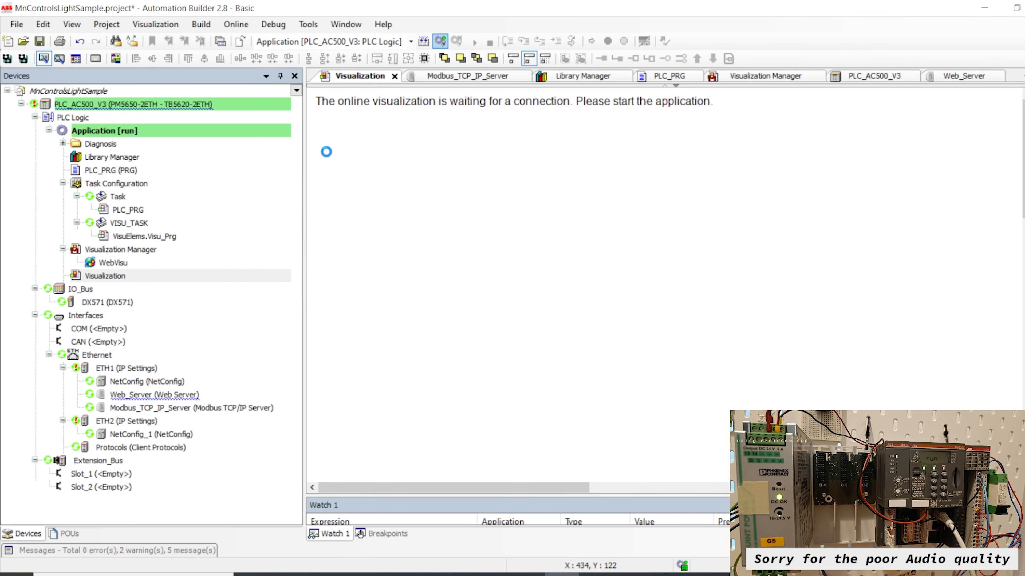
{"action": "left_click", "coordinate": [457, 41]}
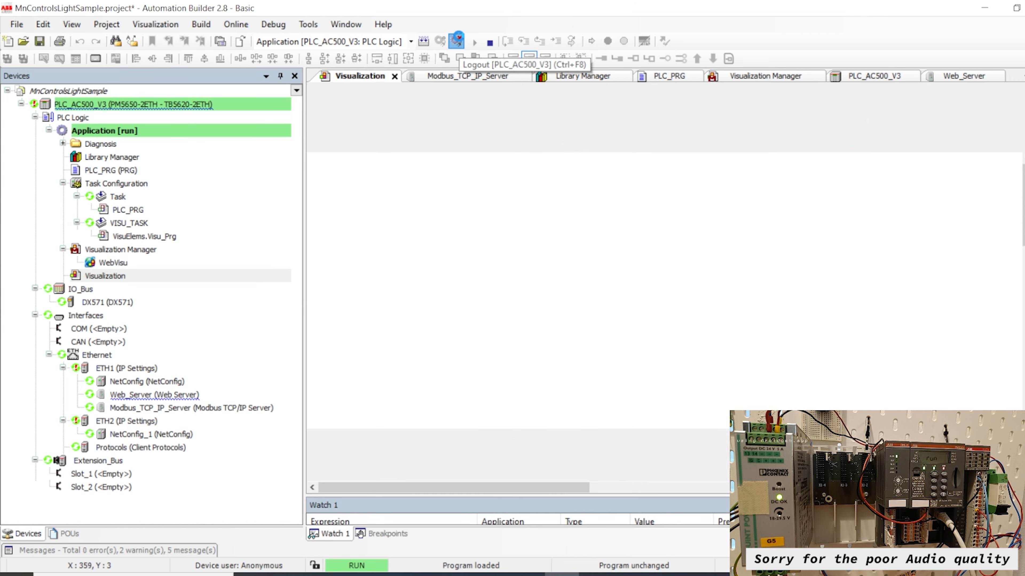
Step: Check the IP address in the communication settings of the PLC_AC500_V3 device and close the dialog without changes
{"action": "double_click", "coordinate": [127, 105]}
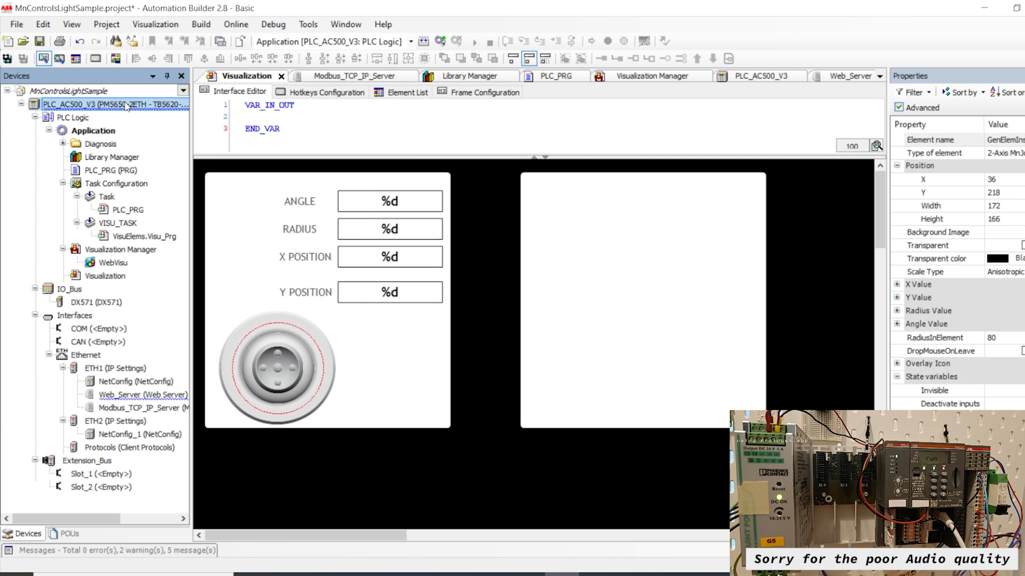
{"action": "right_click", "coordinate": [139, 106]}
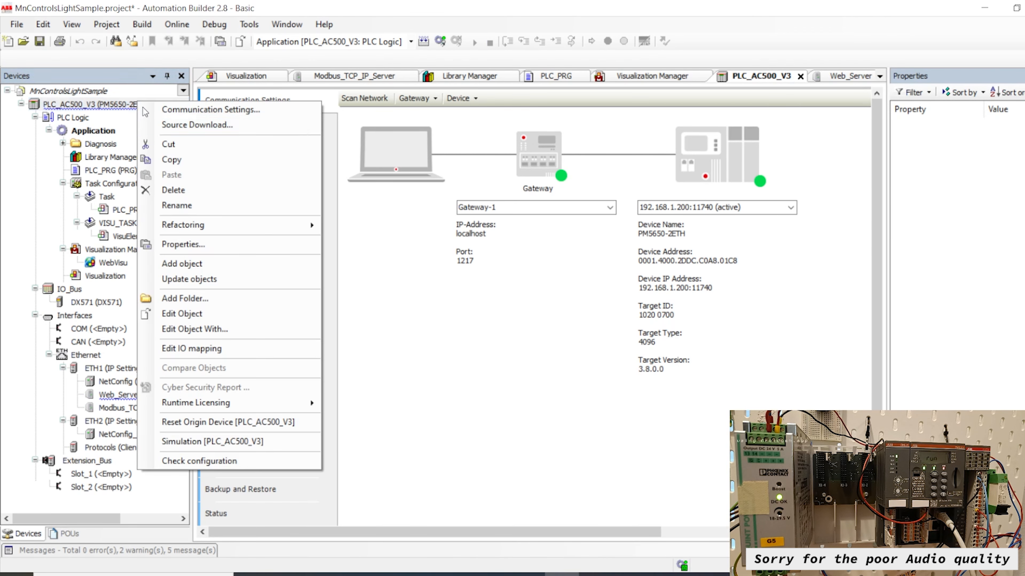
{"action": "left_click", "coordinate": [194, 106]}
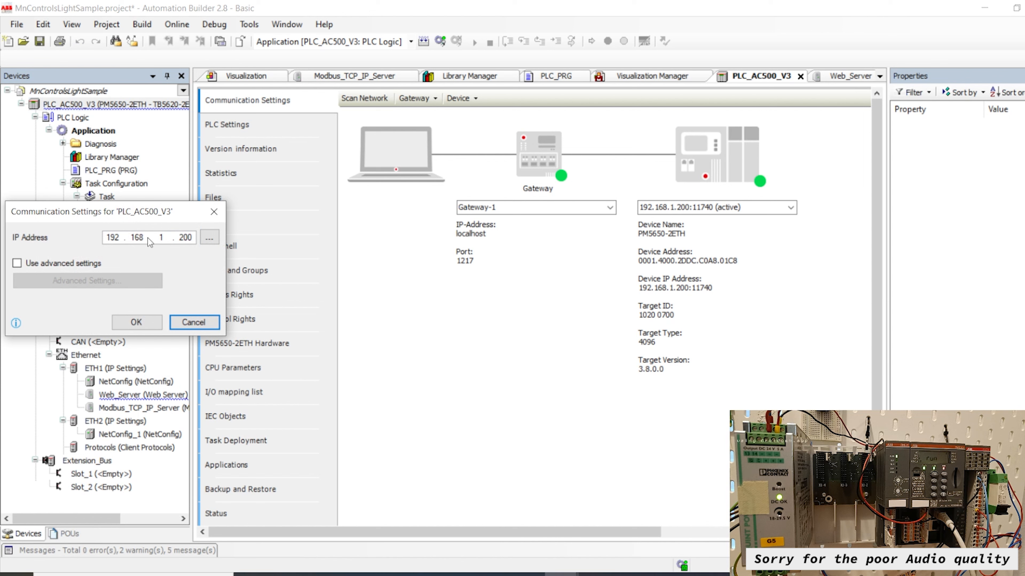
{"action": "left_click_drag", "start_coordinate": [163, 213], "coordinate": [469, 165]}
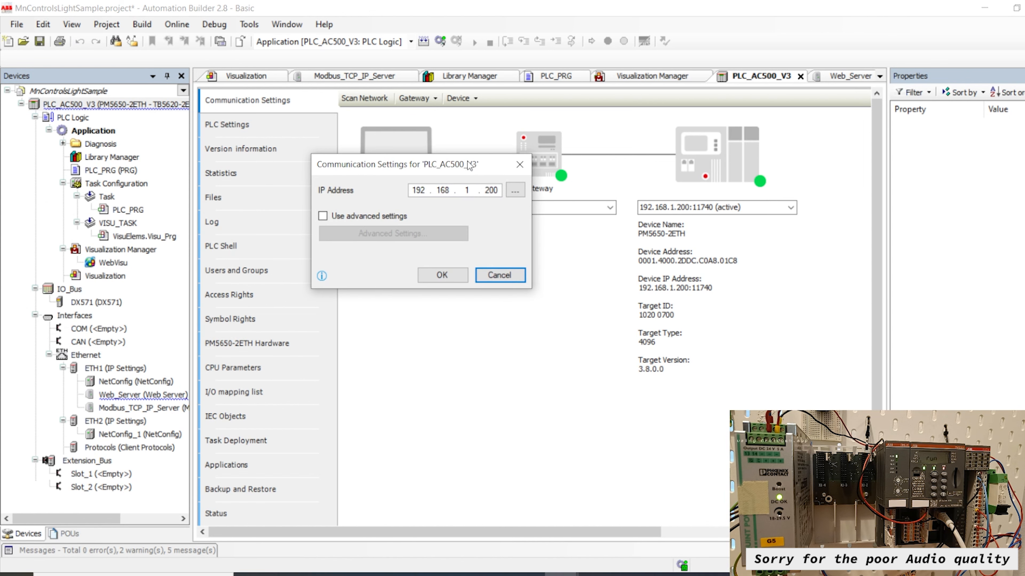
{"action": "left_click", "coordinate": [489, 191]}
{"action": "left_click", "coordinate": [519, 164]}
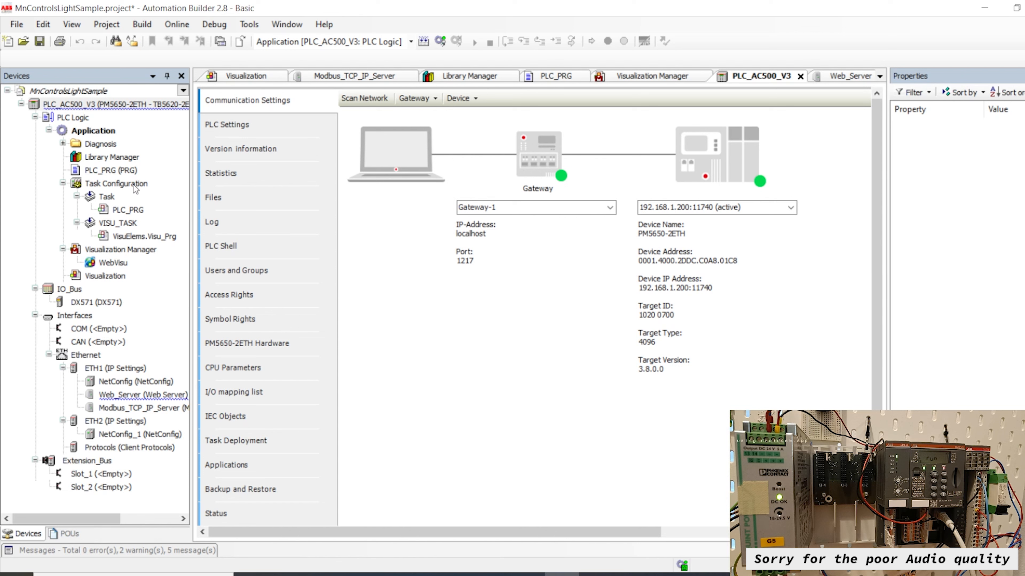
Step: Look over the Web_Server and Modbus_TCP_IP_Server objects below the ETH1 interface in the device tree
{"action": "left_click", "coordinate": [113, 369]}
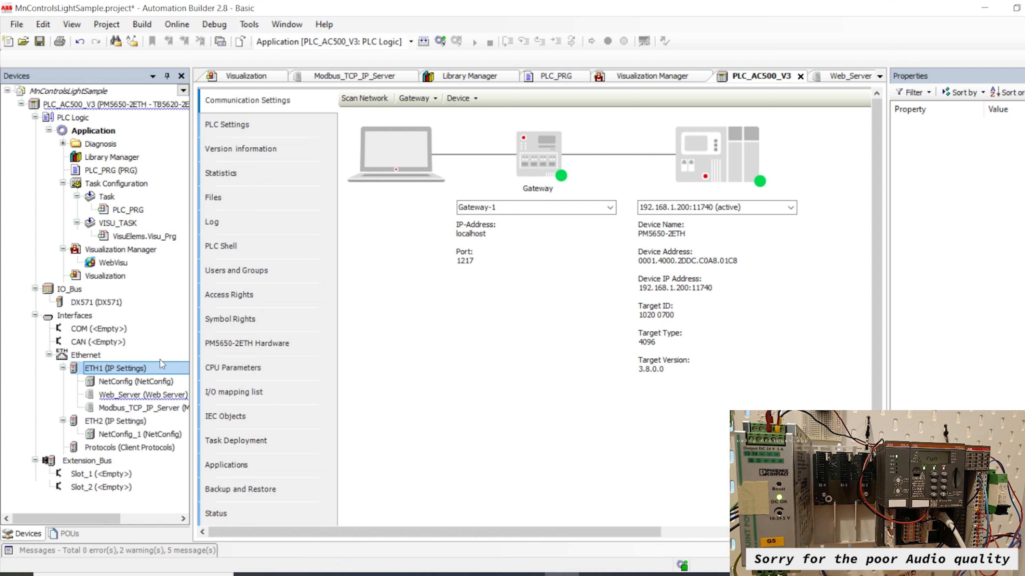
{"action": "left_click", "coordinate": [126, 396]}
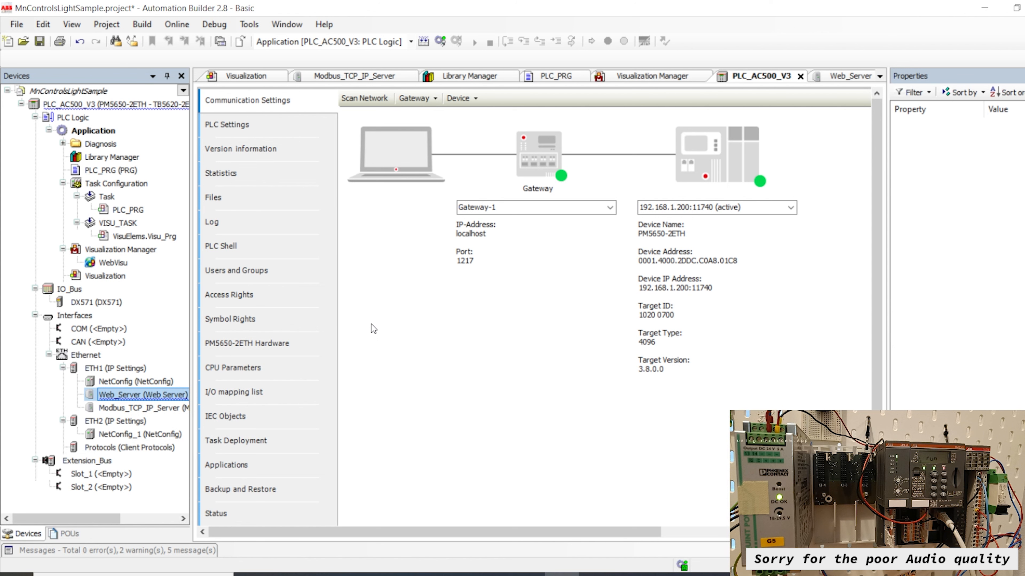
{"action": "left_click", "coordinate": [184, 408]}
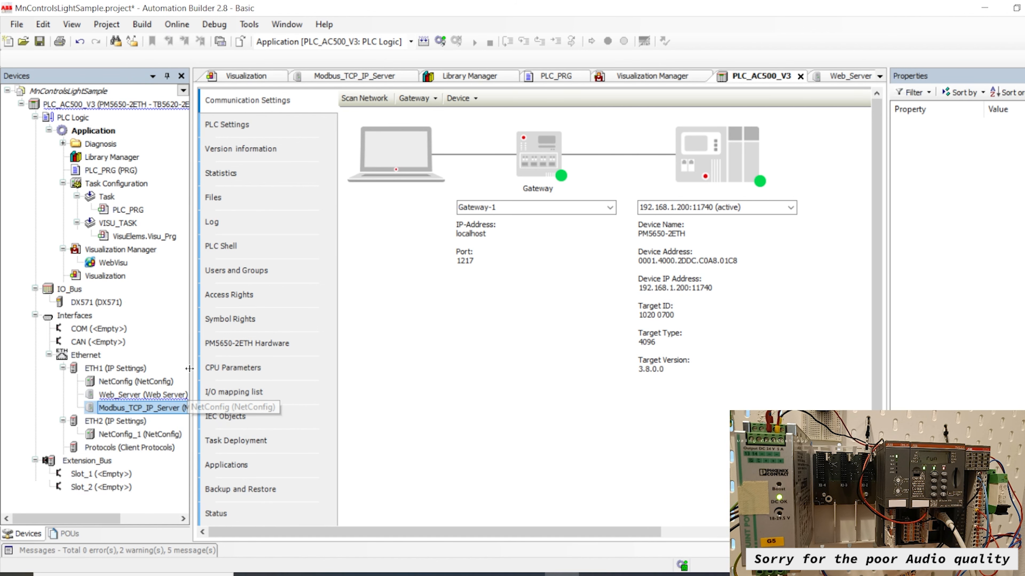
{"action": "left_click_drag", "start_coordinate": [191, 367], "coordinate": [203, 368]}
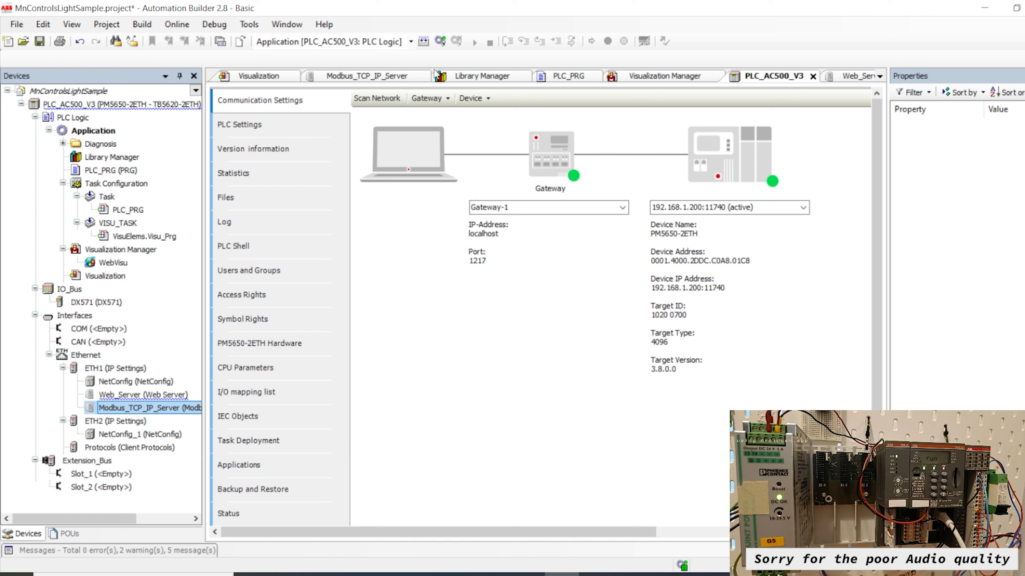
Step: Log in to PLC_AC500_V3 and show the running Visualization with more room for it beside the device tree
{"action": "left_click", "coordinate": [441, 42]}
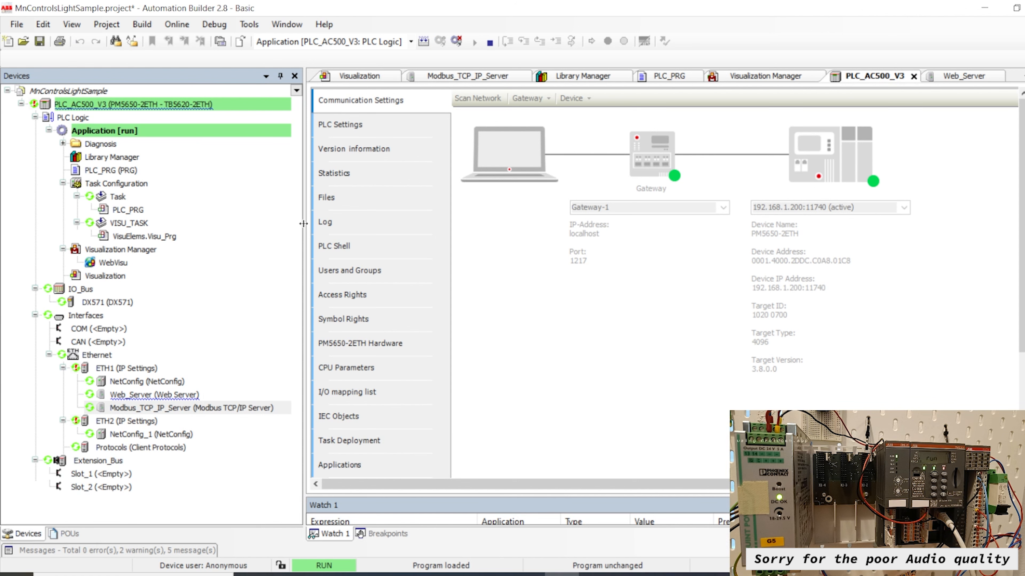
{"action": "left_click_drag", "start_coordinate": [304, 223], "coordinate": [161, 226]}
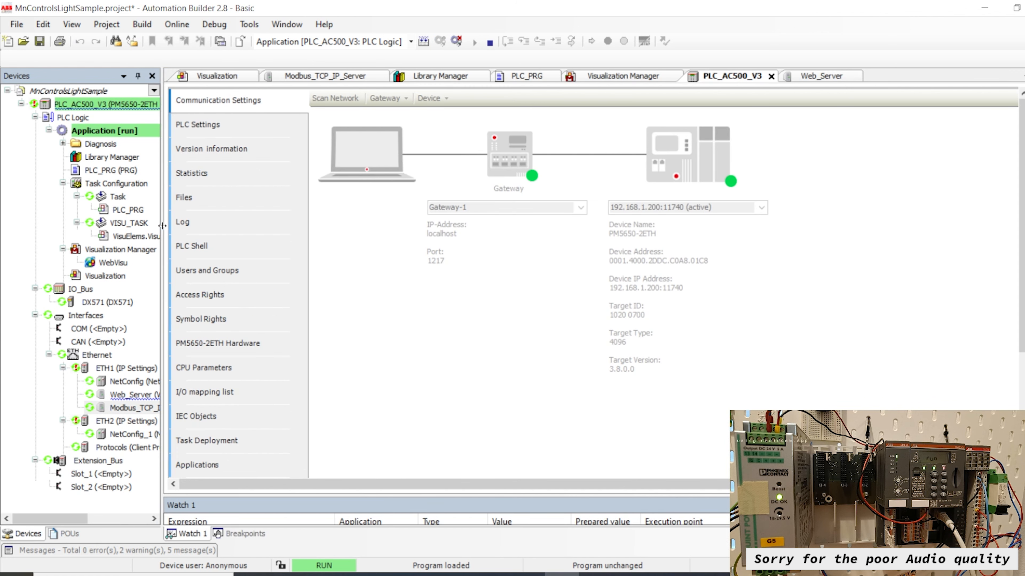
{"action": "left_click", "coordinate": [220, 76]}
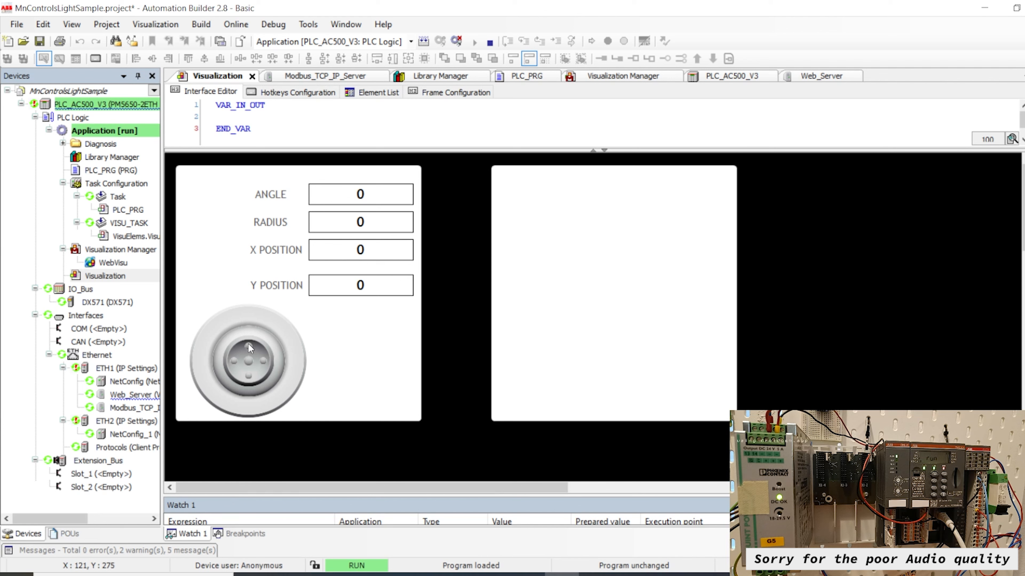
Step: Test the joystick in several directions to check the angle, radius, X and Y position displays, and log out of the PLC
{"action": "left_click_drag", "start_coordinate": [248, 342], "coordinate": [284, 285]}
{"action": "left_click_drag", "start_coordinate": [250, 339], "coordinate": [244, 319]}
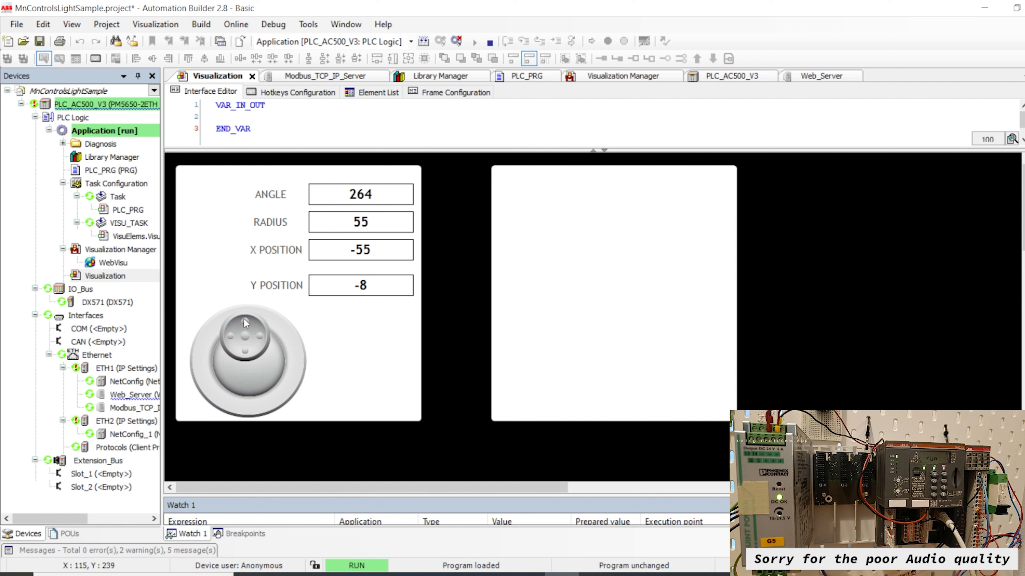
{"action": "left_click_drag", "start_coordinate": [244, 318], "coordinate": [225, 340]}
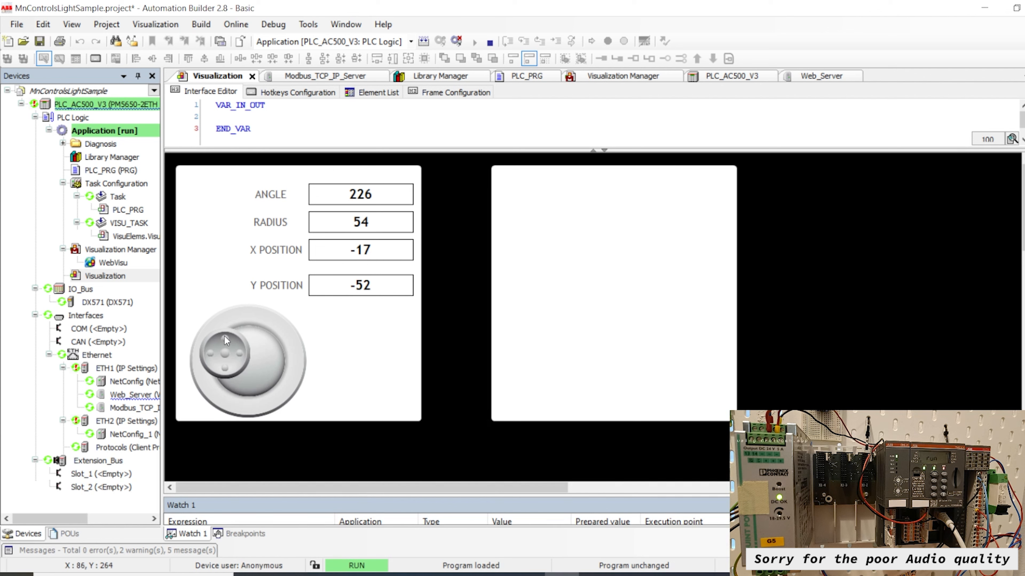
{"action": "left_click_drag", "start_coordinate": [232, 336], "coordinate": [247, 344]}
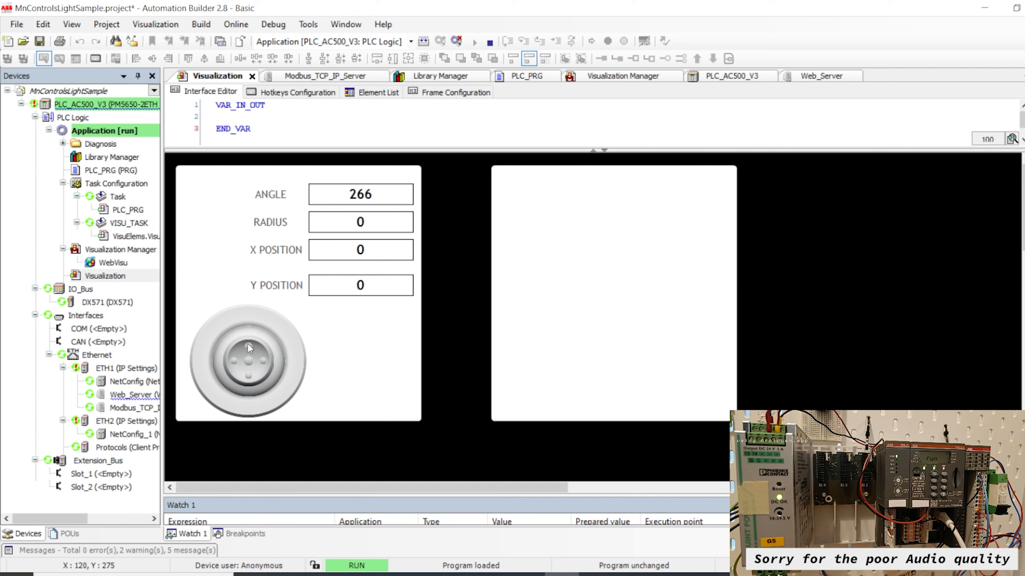
{"action": "left_click_drag", "start_coordinate": [247, 342], "coordinate": [271, 346]}
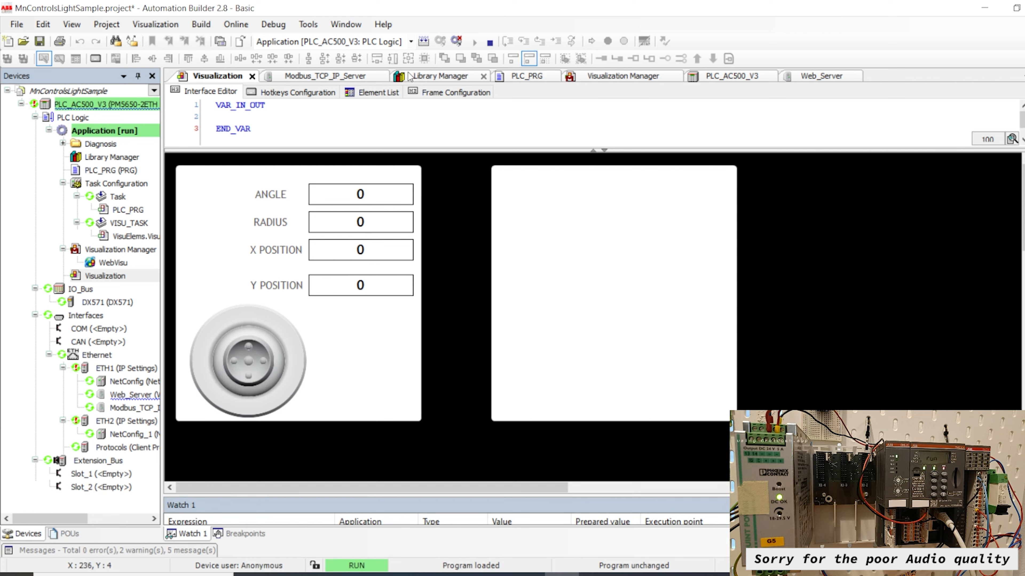
{"action": "left_click", "coordinate": [457, 42]}
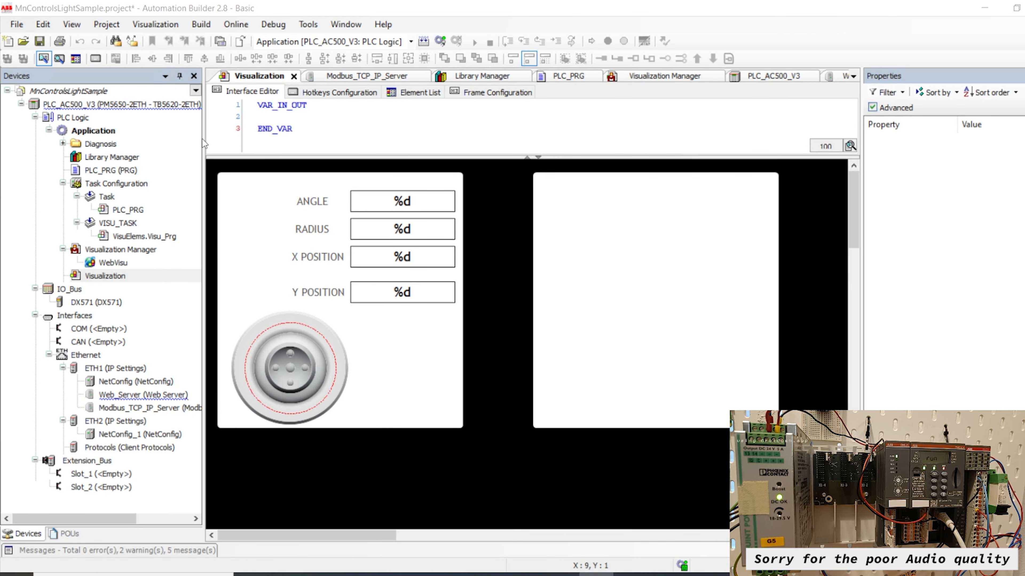
Step: Add an OPC UA Server object named OPC_UA_Server below the ETH1 interface
{"action": "left_click_drag", "start_coordinate": [204, 143], "coordinate": [195, 135]}
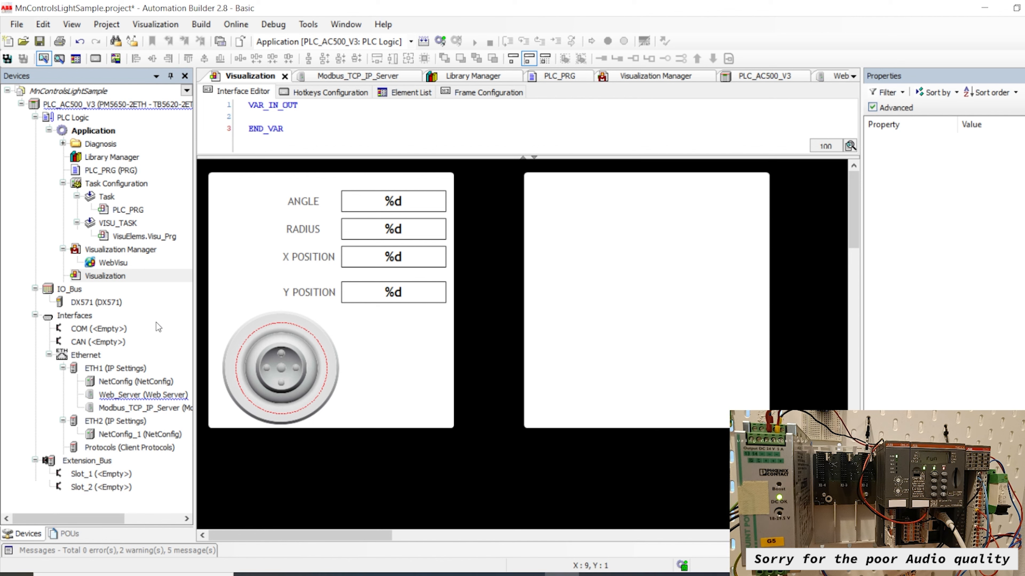
{"action": "left_click", "coordinate": [94, 369]}
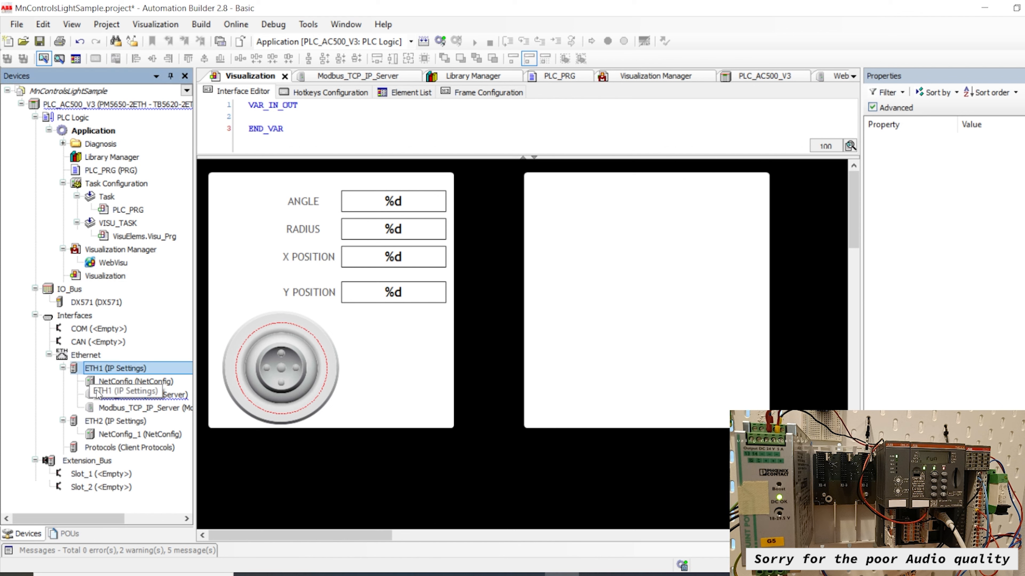
{"action": "left_click", "coordinate": [104, 421]}
{"action": "left_click", "coordinate": [102, 372]}
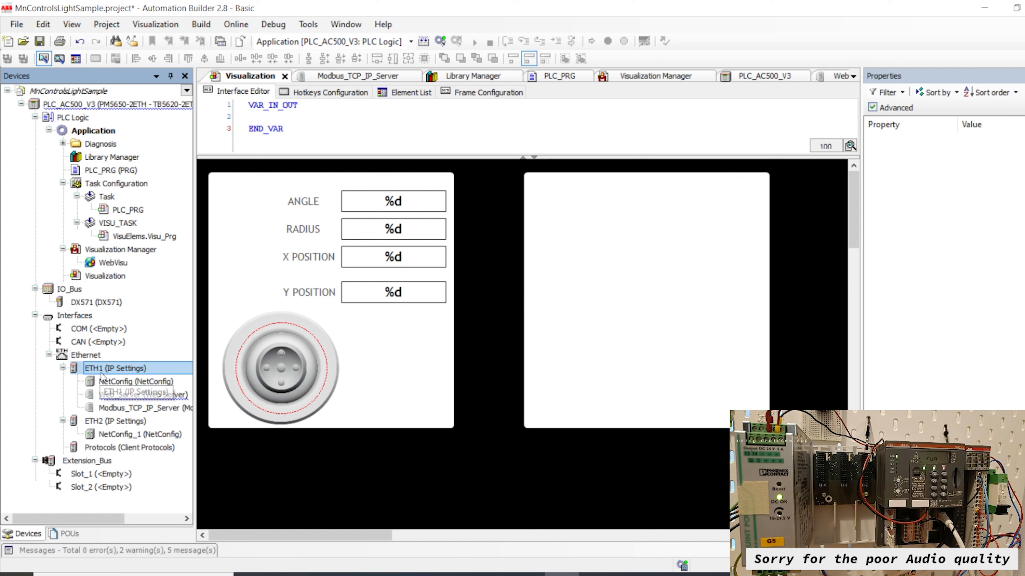
{"action": "right_click", "coordinate": [102, 371]}
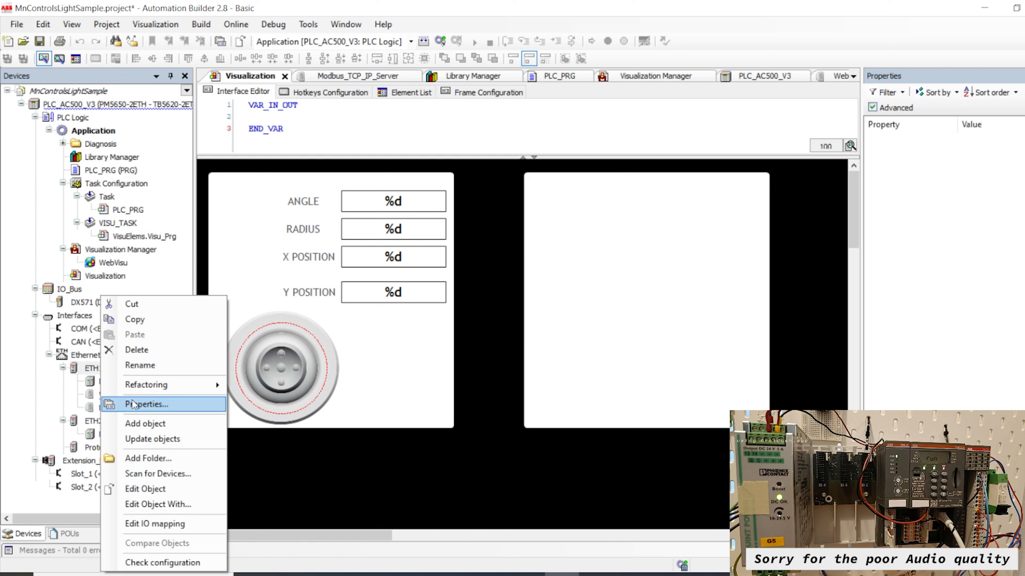
{"action": "left_click", "coordinate": [153, 423]}
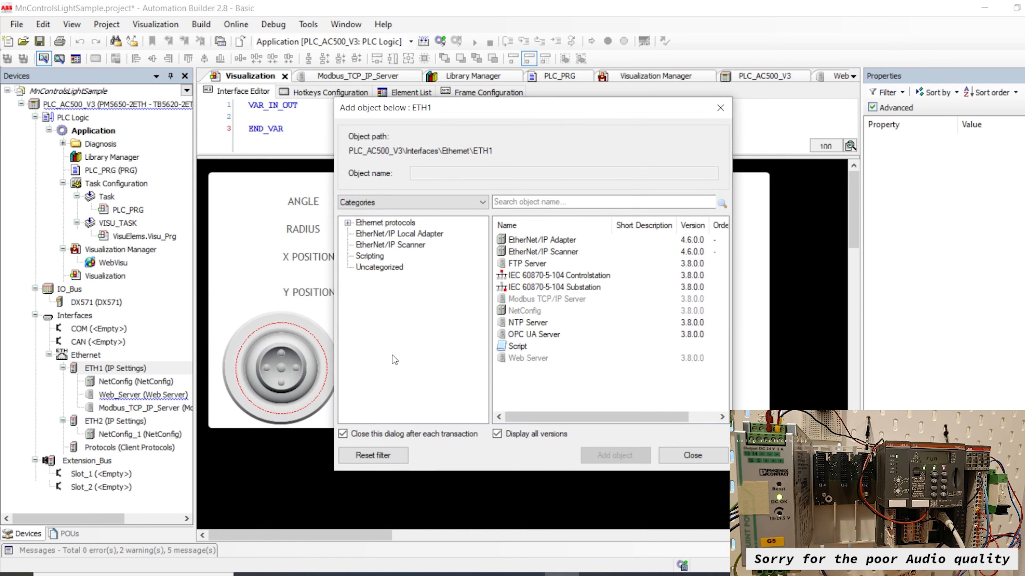
{"action": "left_click", "coordinate": [542, 335]}
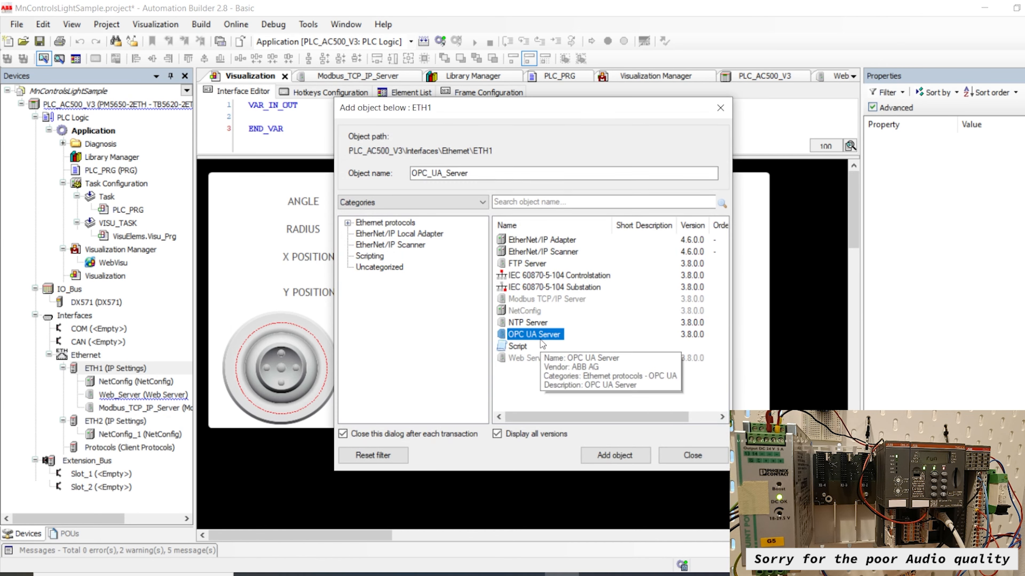
{"action": "left_click", "coordinate": [611, 455]}
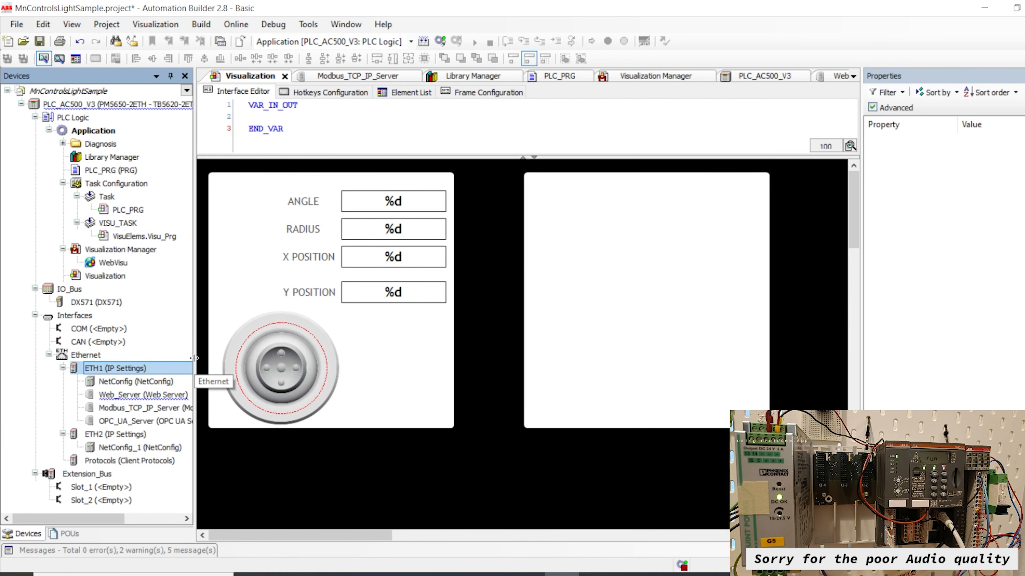
{"action": "left_click_drag", "start_coordinate": [195, 357], "coordinate": [194, 352]}
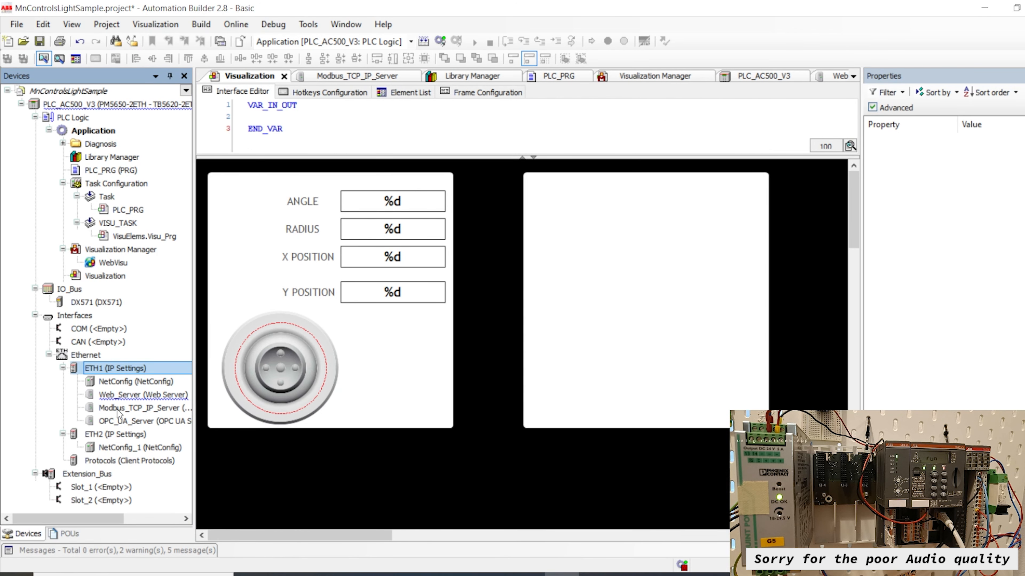
Step: Open the OPC_UA_Server object to check its boot parameters, and close all open editors
{"action": "double_click", "coordinate": [121, 420]}
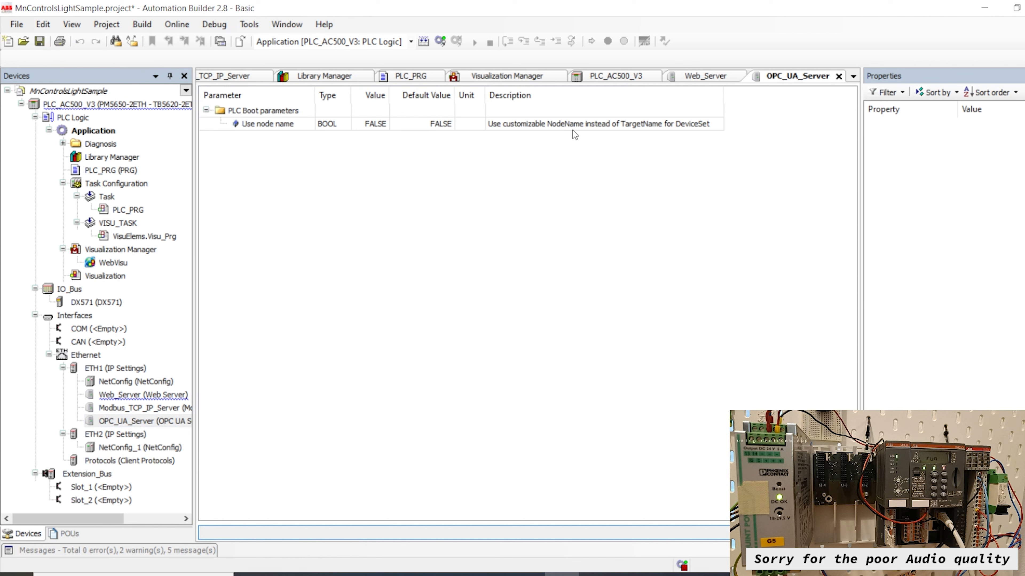
{"action": "left_click", "coordinate": [267, 80]}
{"action": "left_click", "coordinate": [267, 79]}
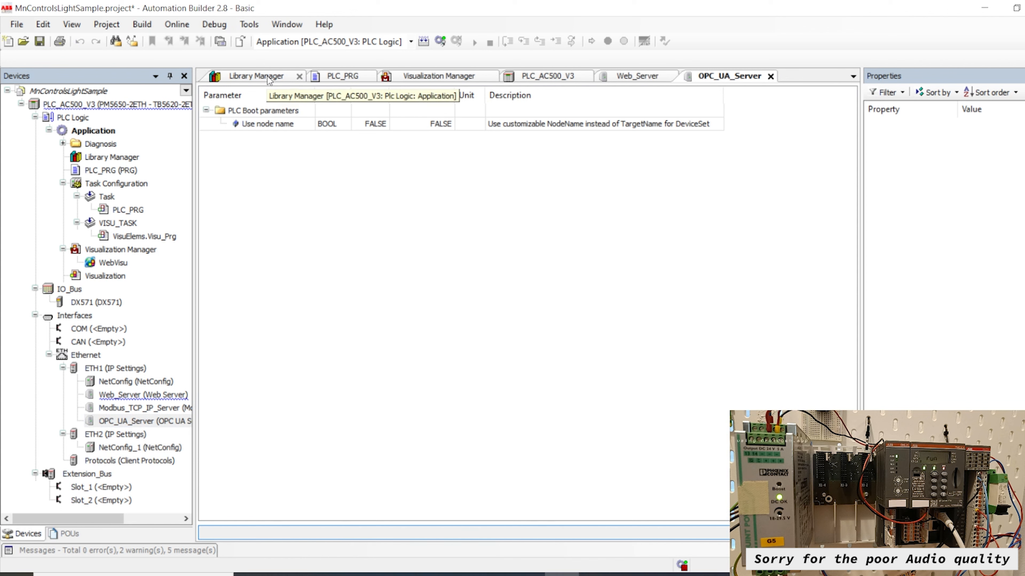
{"action": "left_click", "coordinate": [300, 76]}
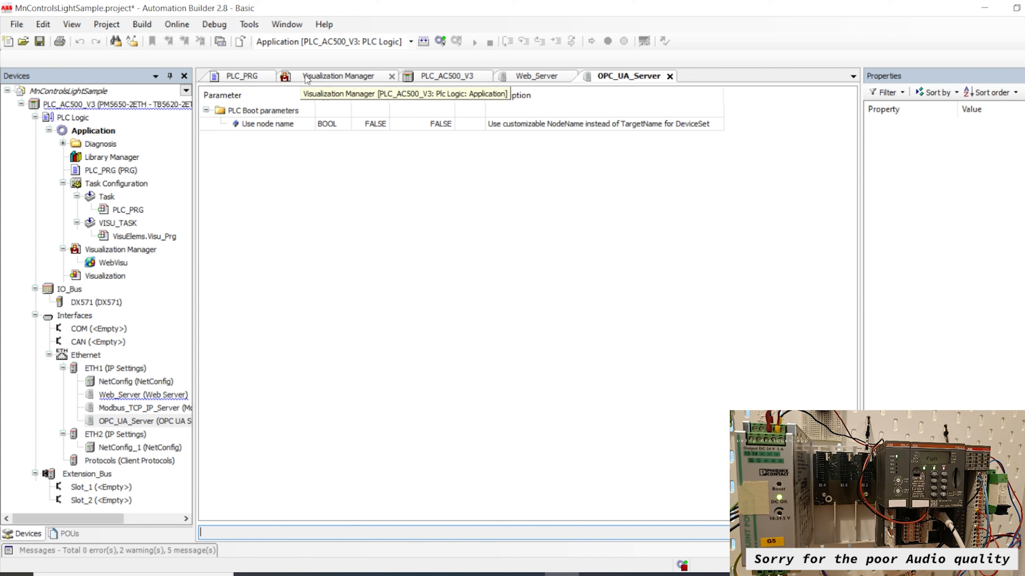
{"action": "left_click", "coordinate": [270, 76]}
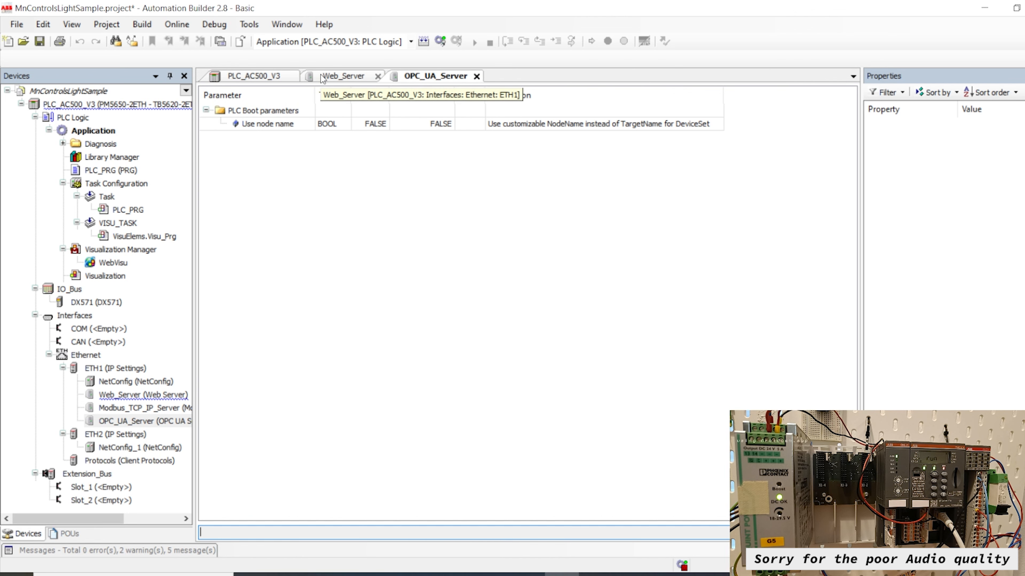
{"action": "left_click", "coordinate": [292, 76]}
{"action": "left_click", "coordinate": [283, 76]}
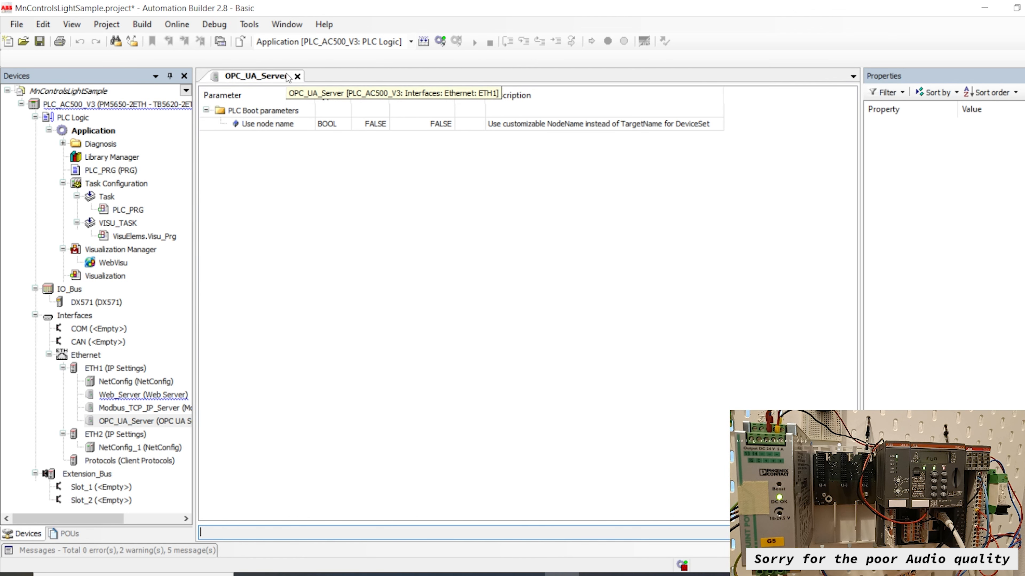
{"action": "left_click", "coordinate": [286, 76]}
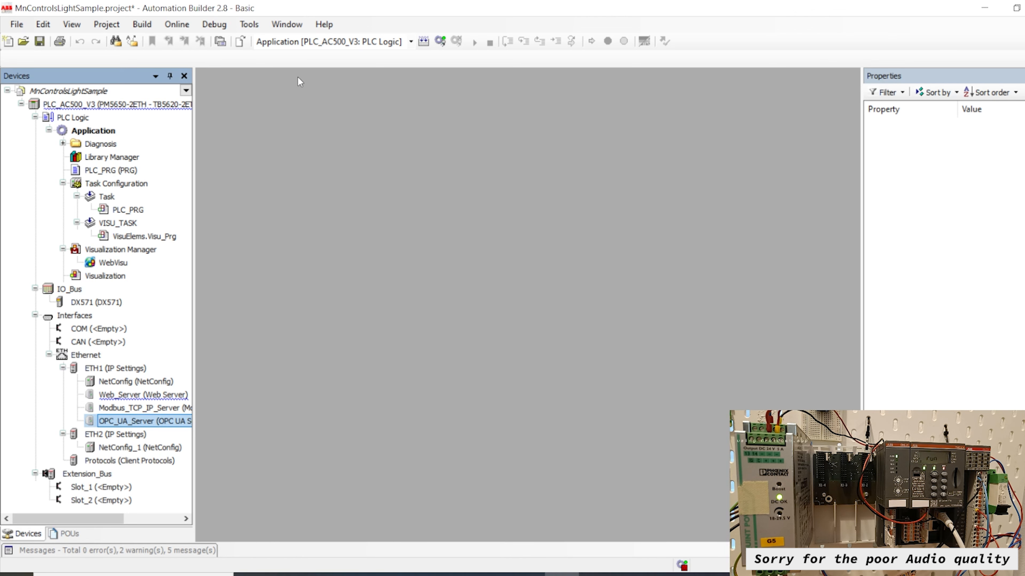
Step: Add a Symbol Configuration with OPC UA feature support and Optimized Layout below Application, and build it so variables can be selected
{"action": "left_click", "coordinate": [101, 133]}
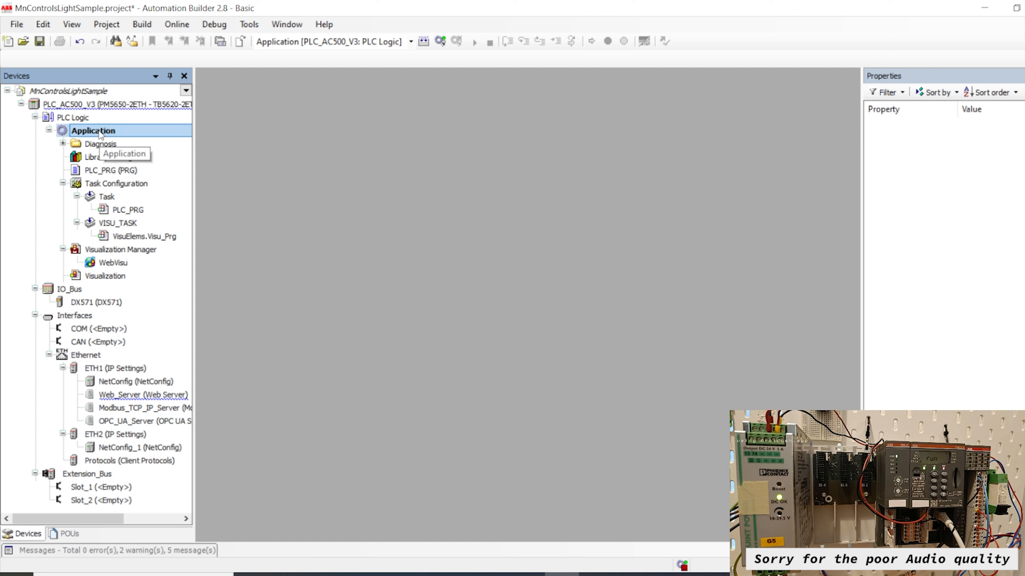
{"action": "right_click", "coordinate": [101, 135]}
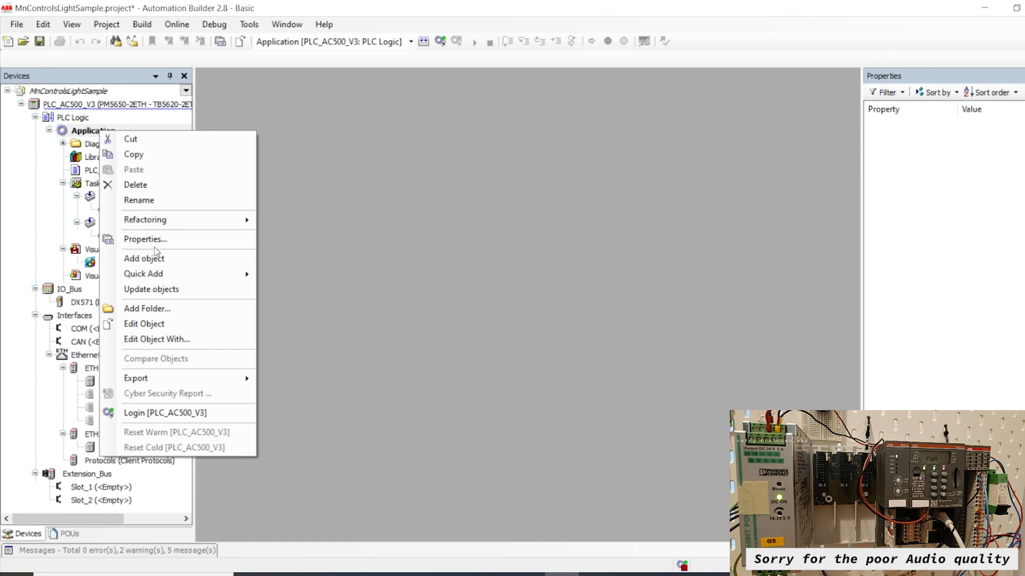
{"action": "left_click", "coordinate": [152, 258]}
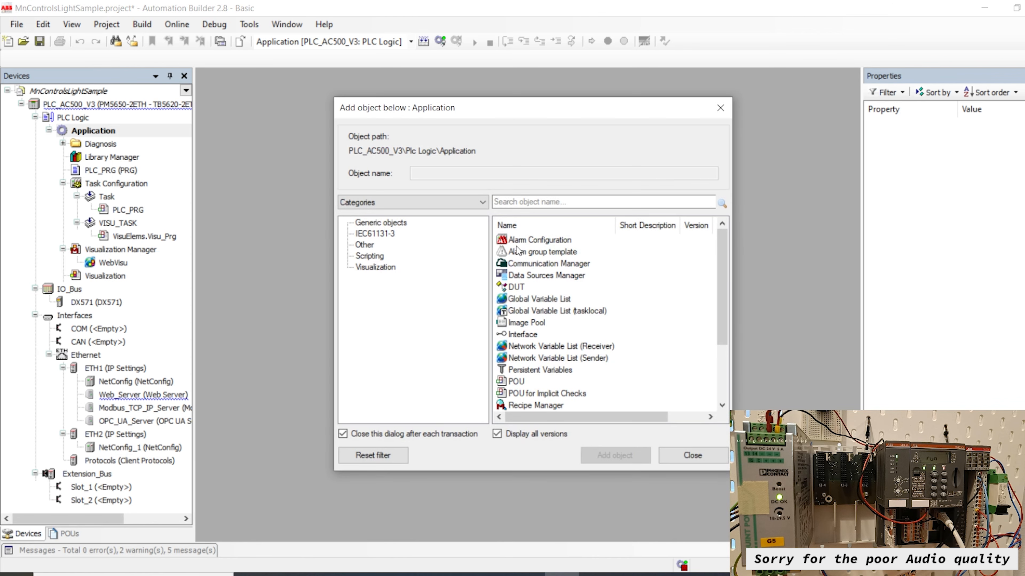
{"action": "scroll", "coordinate": [541, 291], "scroll_direction": "down", "scroll_amount": 2}
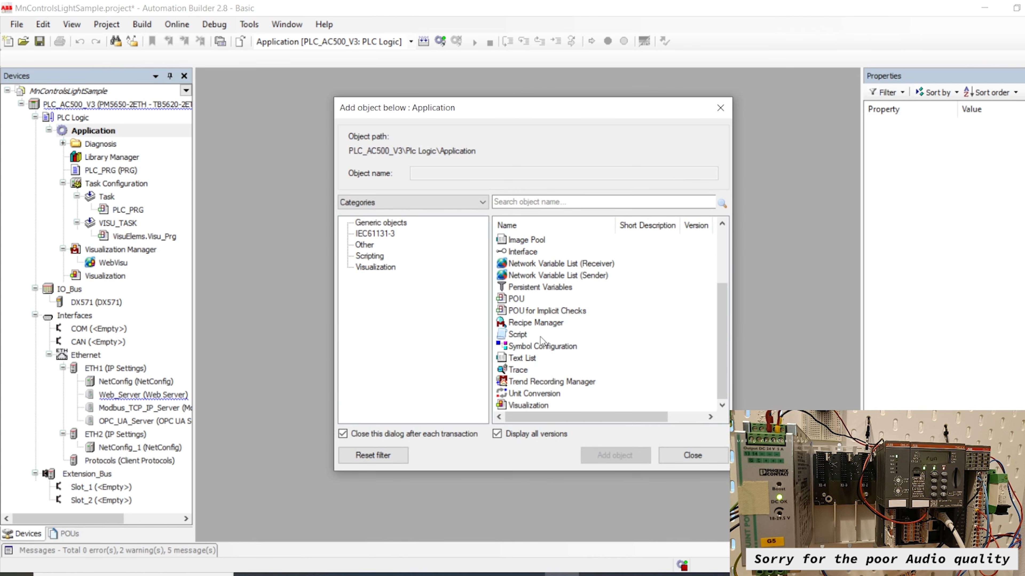
{"action": "left_click", "coordinate": [539, 348]}
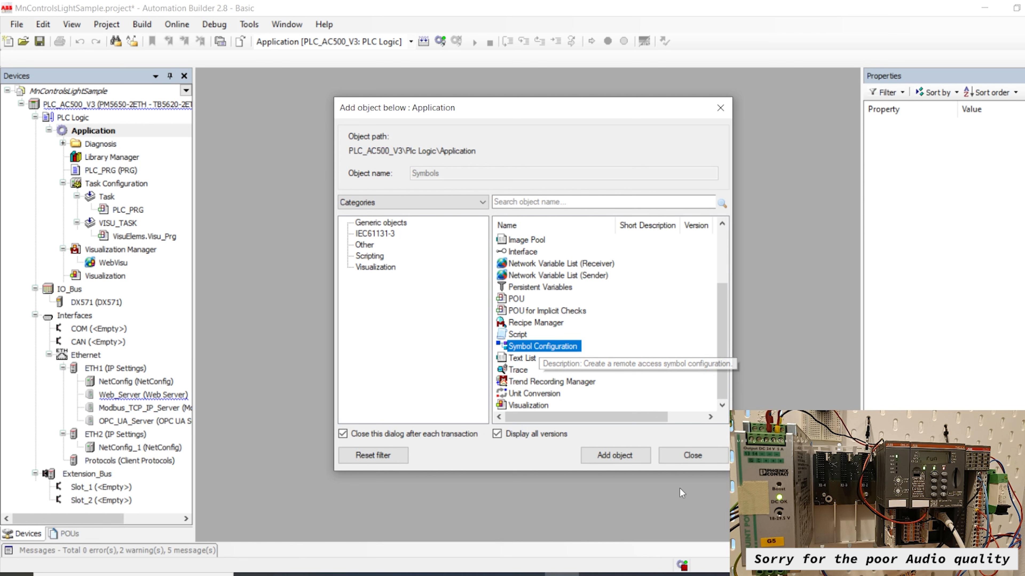
{"action": "left_click", "coordinate": [614, 454]}
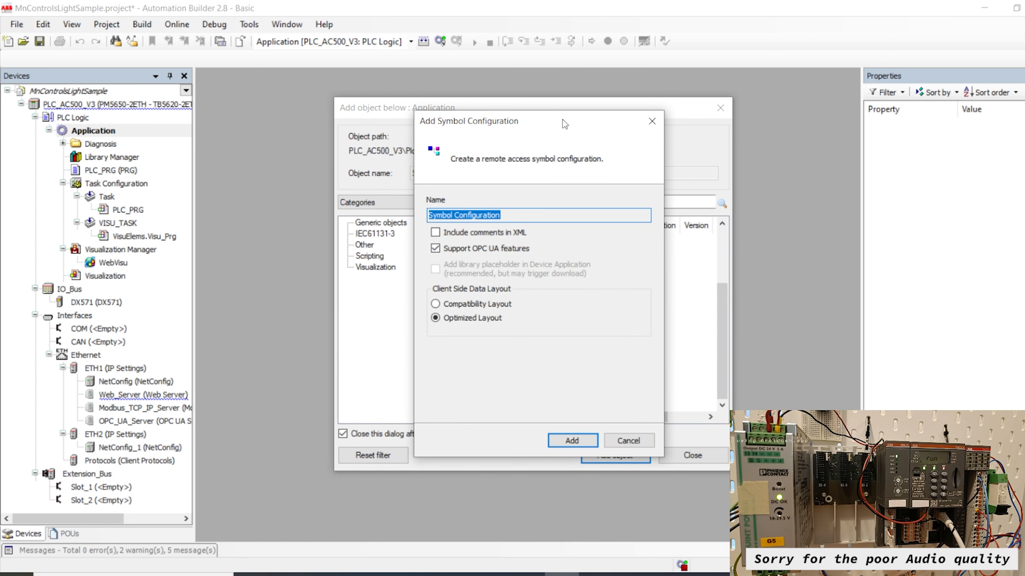
{"action": "left_click_drag", "start_coordinate": [562, 119], "coordinate": [500, 105]}
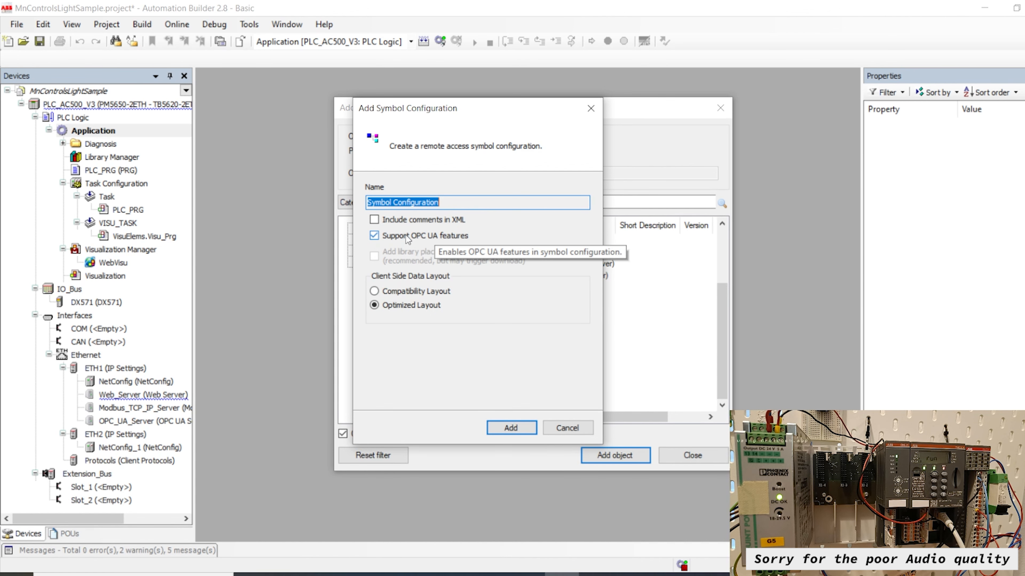
{"action": "left_click", "coordinate": [510, 428]}
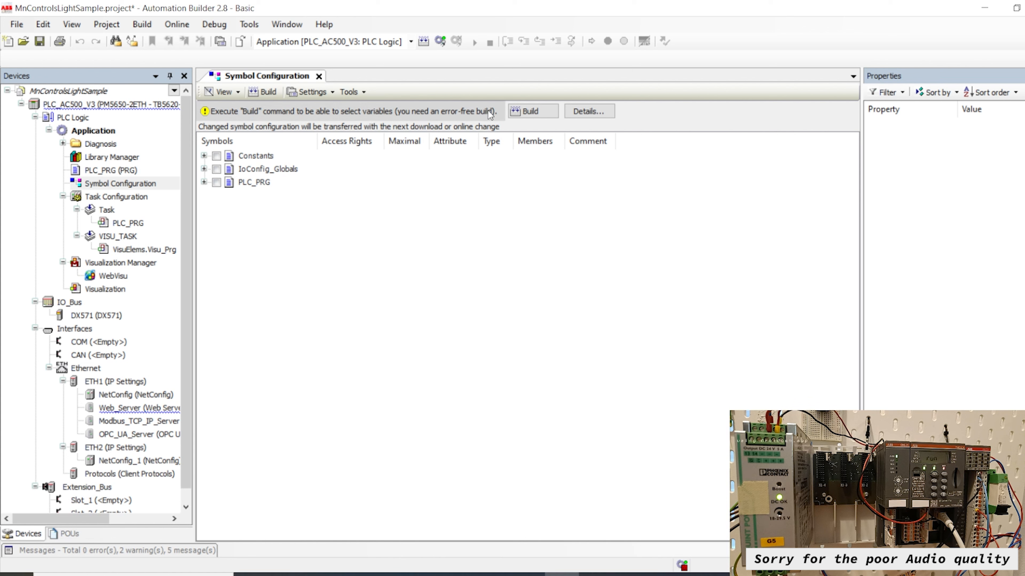
{"action": "left_click", "coordinate": [520, 111]}
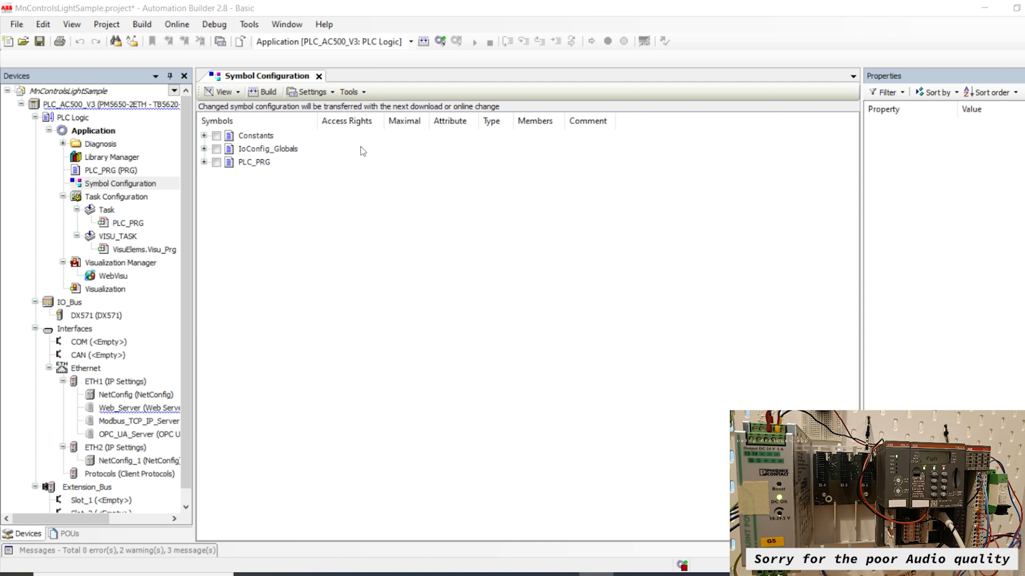
Step: Open the PLC_PRG program and examine the joystick variable declarations x, y, radius and angle
{"action": "left_click_drag", "start_coordinate": [106, 172], "coordinate": [105, 165]}
{"action": "double_click", "coordinate": [105, 165]}
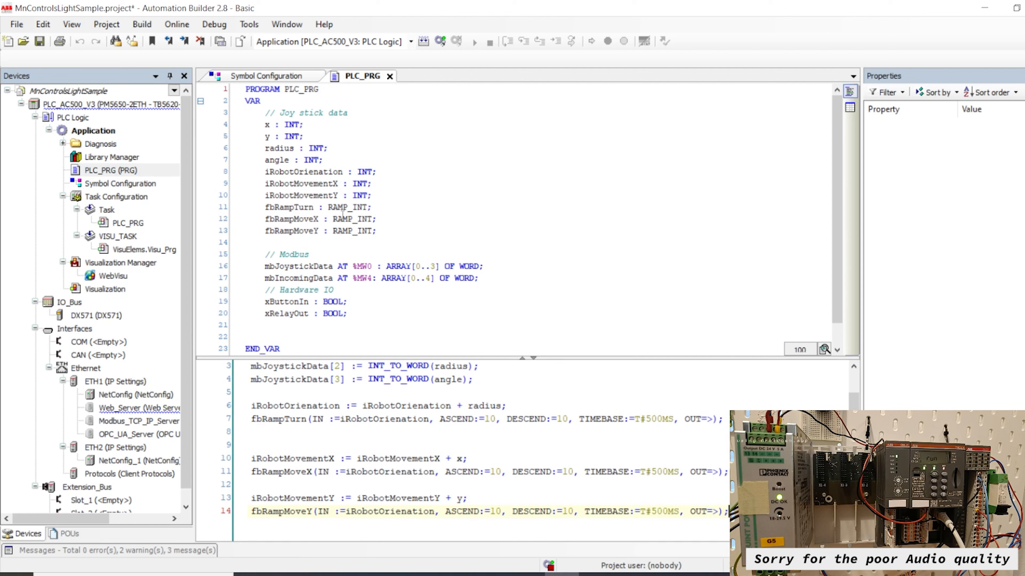
{"action": "left_click", "coordinate": [451, 209]}
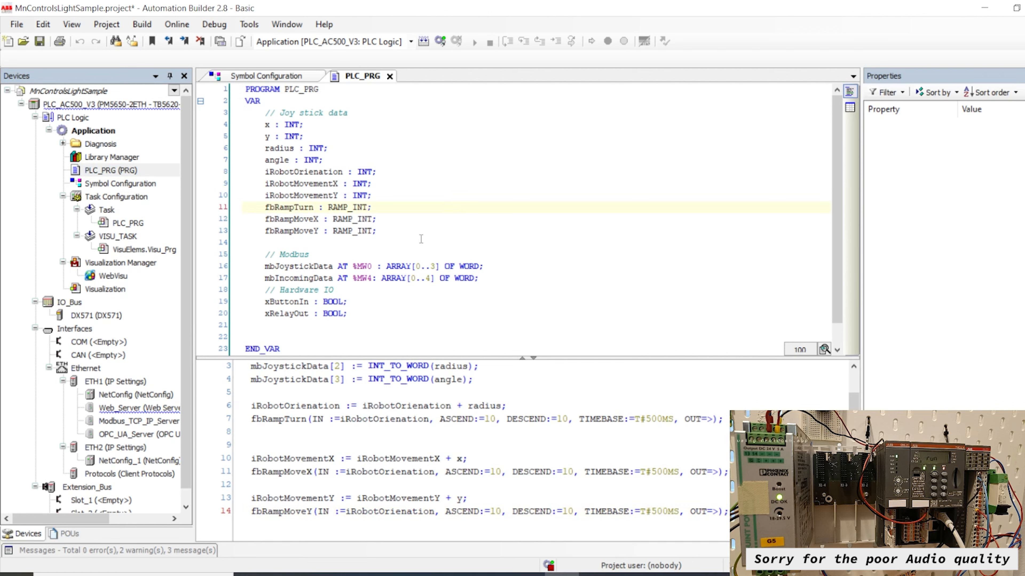
{"action": "scroll", "coordinate": [419, 239], "scroll_direction": "down", "scroll_amount": 1}
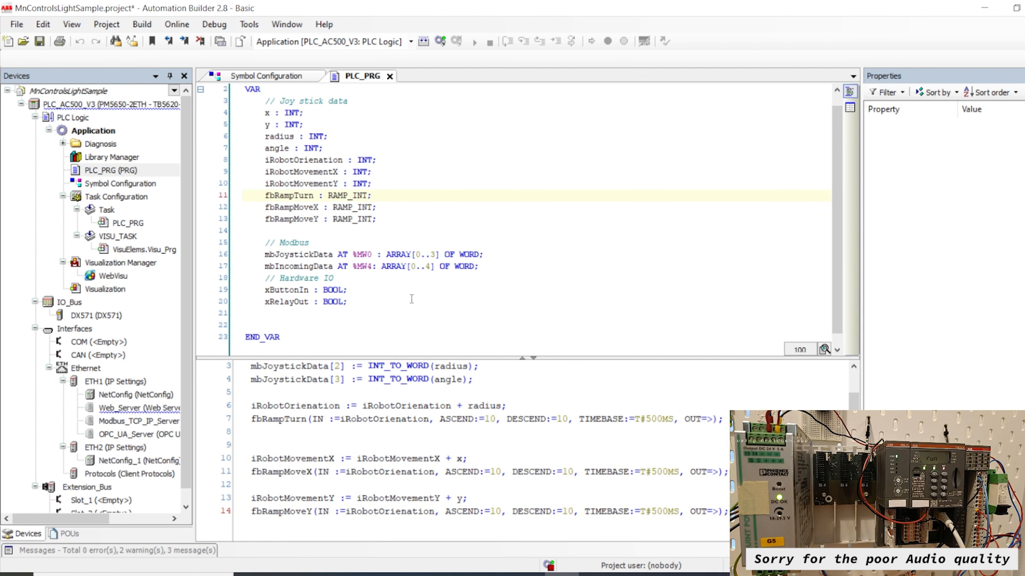
{"action": "scroll", "coordinate": [418, 185], "scroll_direction": "up", "scroll_amount": 1}
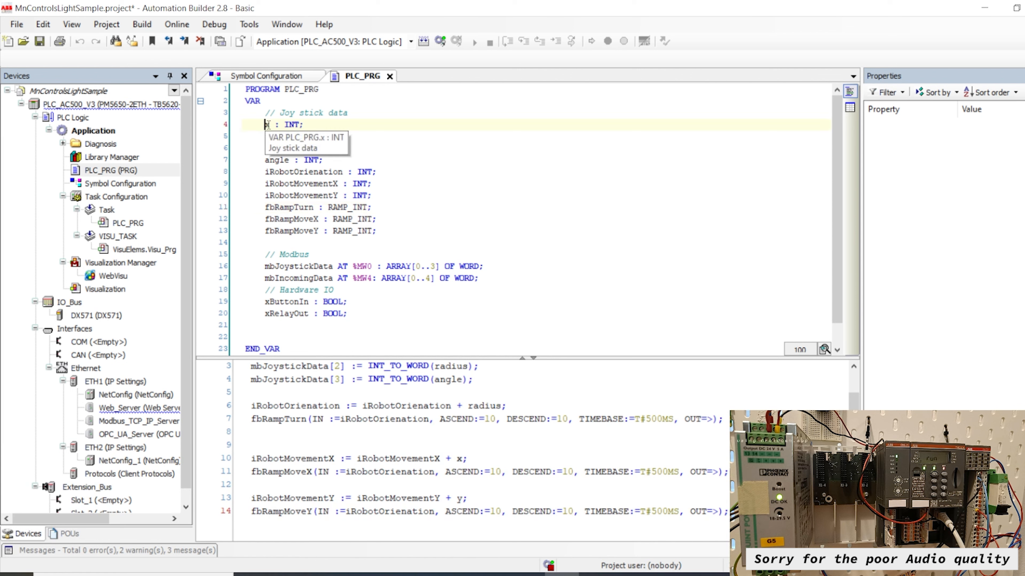
{"action": "left_click", "coordinate": [269, 137]}
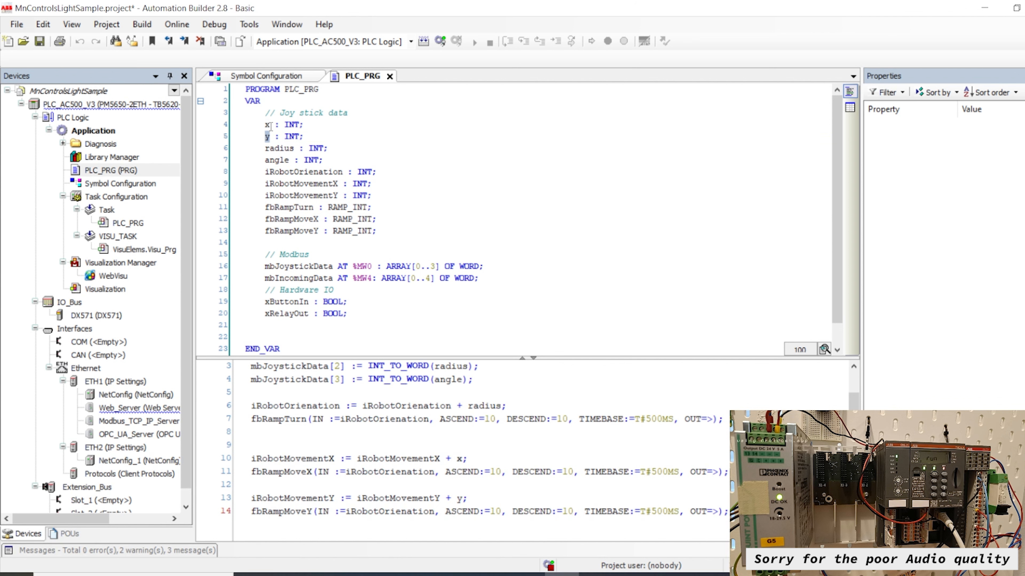
{"action": "left_click_drag", "start_coordinate": [341, 162], "coordinate": [242, 132]}
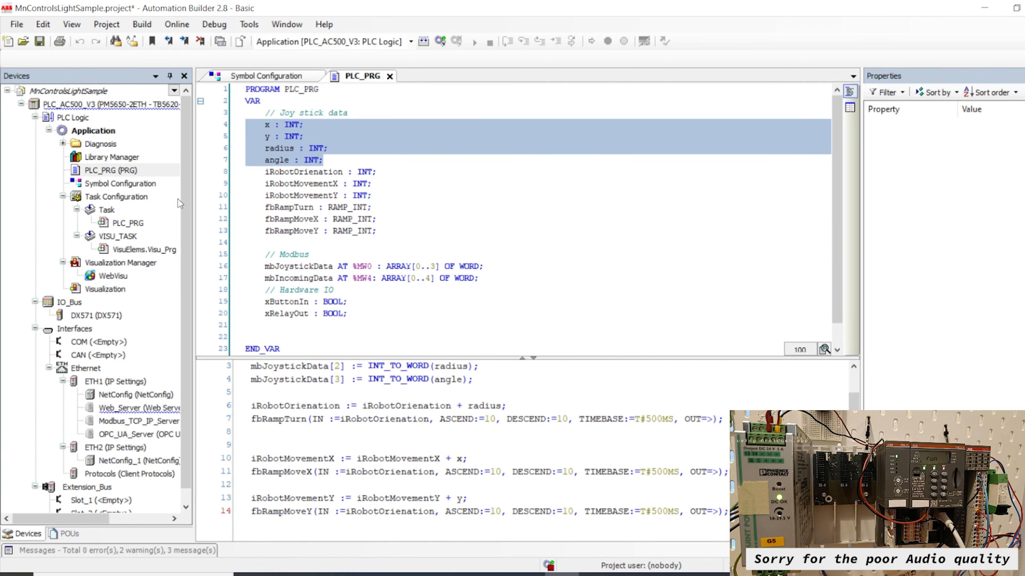
Step: Compare the Visualization's angle, radius, X and Y position displays with the joystick variables declared in PLC_PRG
{"action": "double_click", "coordinate": [110, 291]}
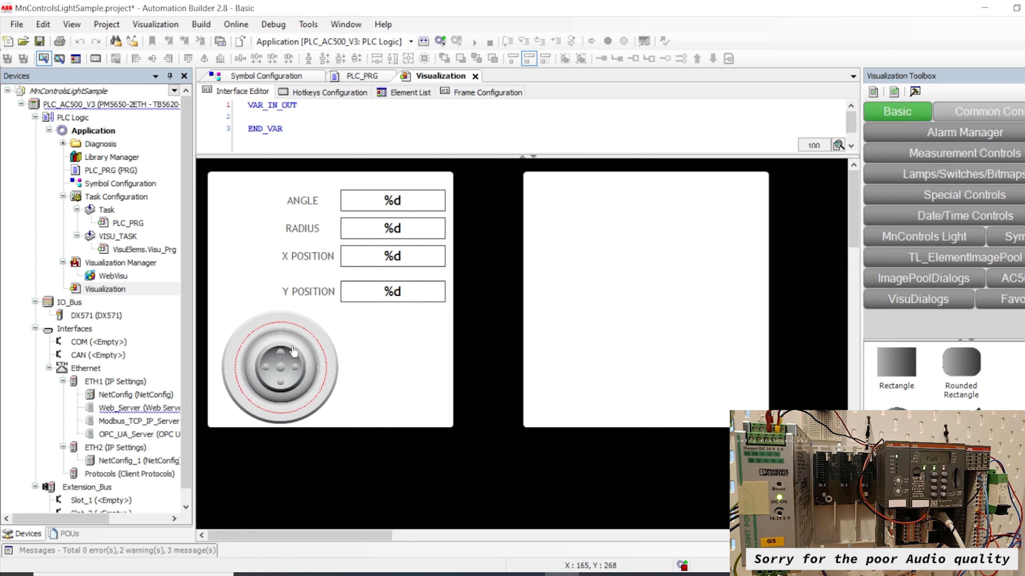
{"action": "double_click", "coordinate": [117, 170]}
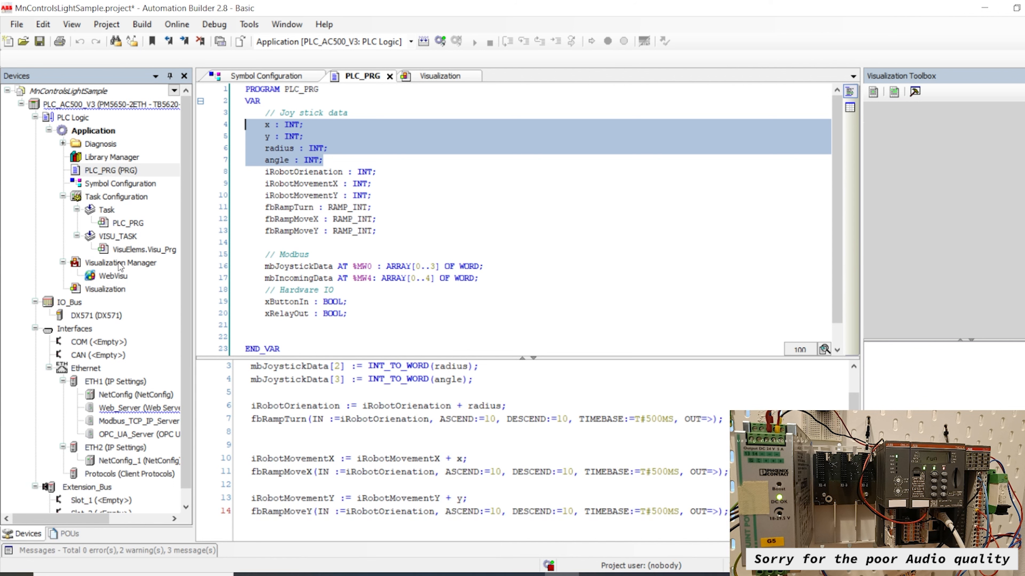
{"action": "double_click", "coordinate": [114, 289]}
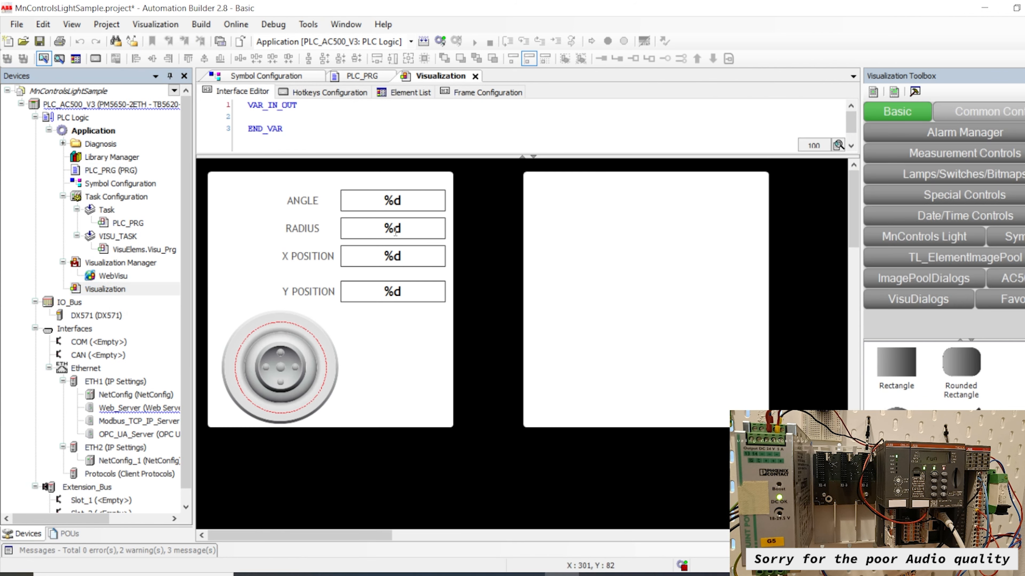
{"action": "double_click", "coordinate": [121, 171]}
{"action": "left_click_drag", "start_coordinate": [345, 160], "coordinate": [232, 129]}
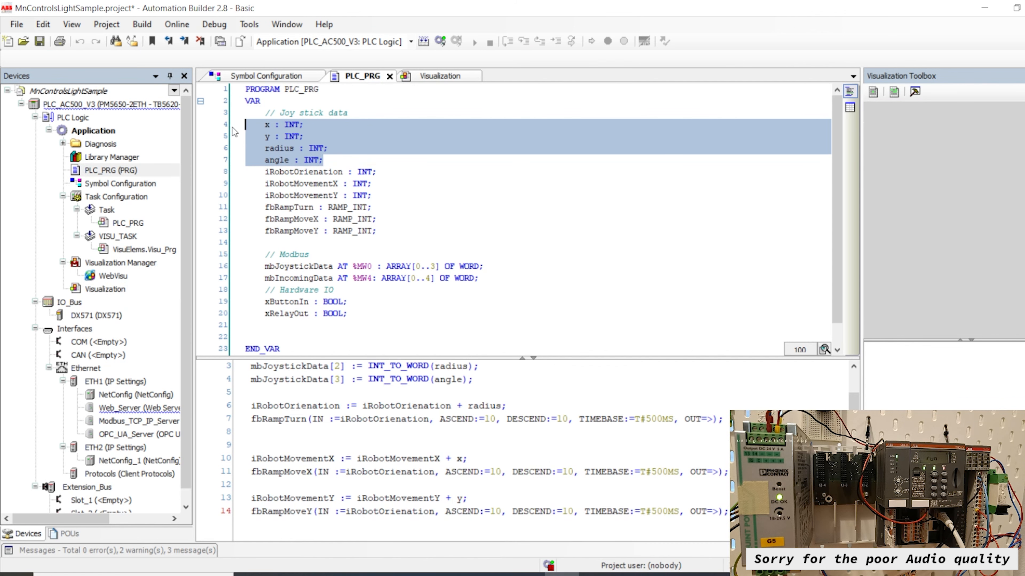
{"action": "left_click_drag", "start_coordinate": [345, 160], "coordinate": [244, 128]}
Step: Return to the Symbol Configuration, expand PLC_PRG and include the angle variable
{"action": "double_click", "coordinate": [103, 185]}
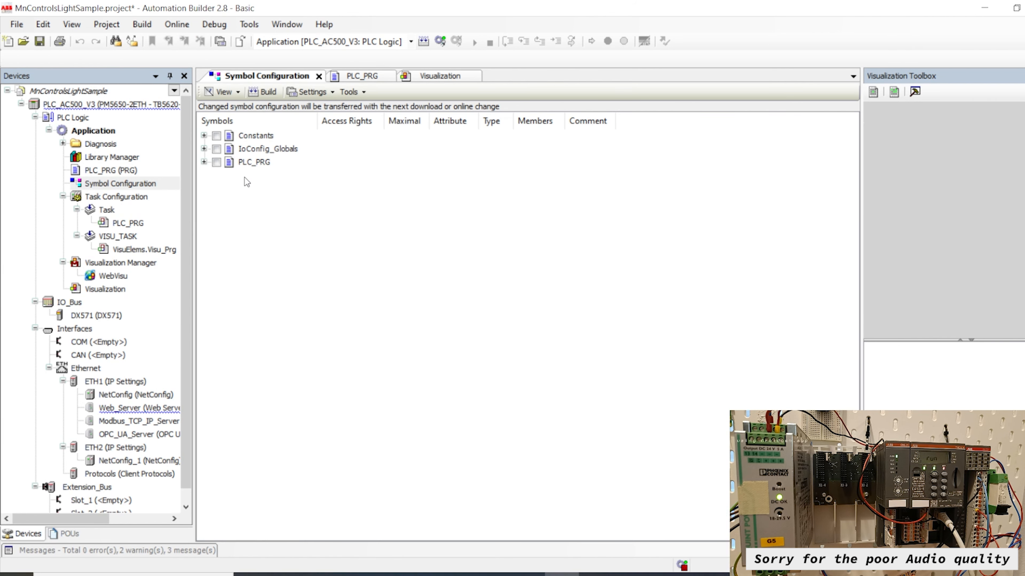
{"action": "left_click", "coordinate": [251, 162]}
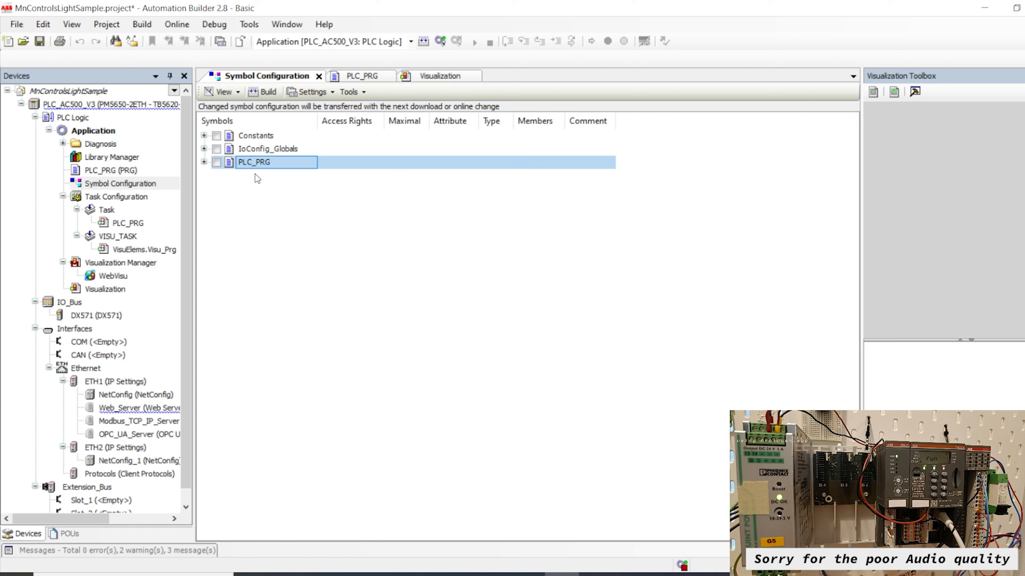
{"action": "left_click", "coordinate": [204, 163]}
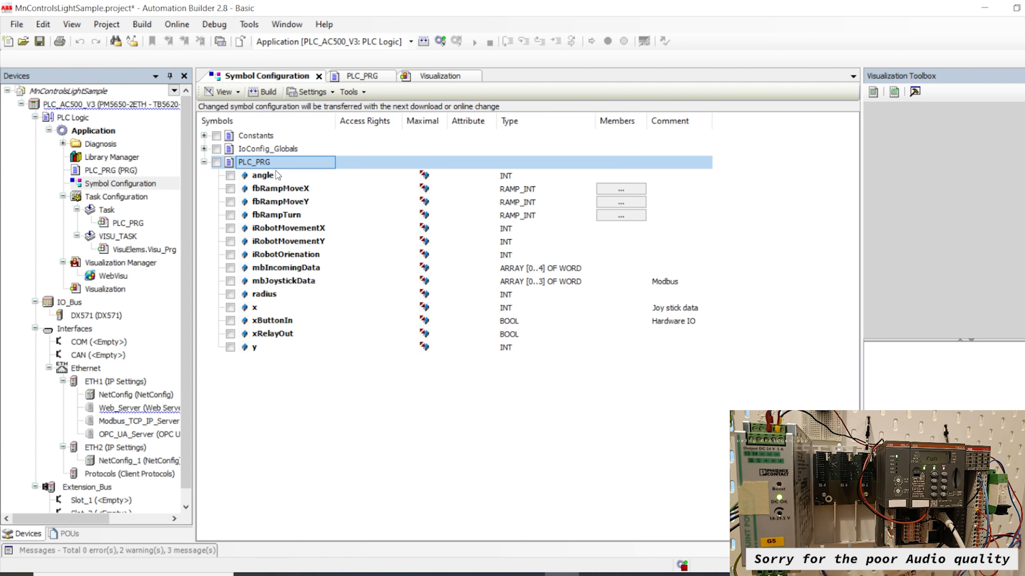
{"action": "left_click", "coordinate": [230, 176]}
{"action": "left_click", "coordinate": [230, 188]}
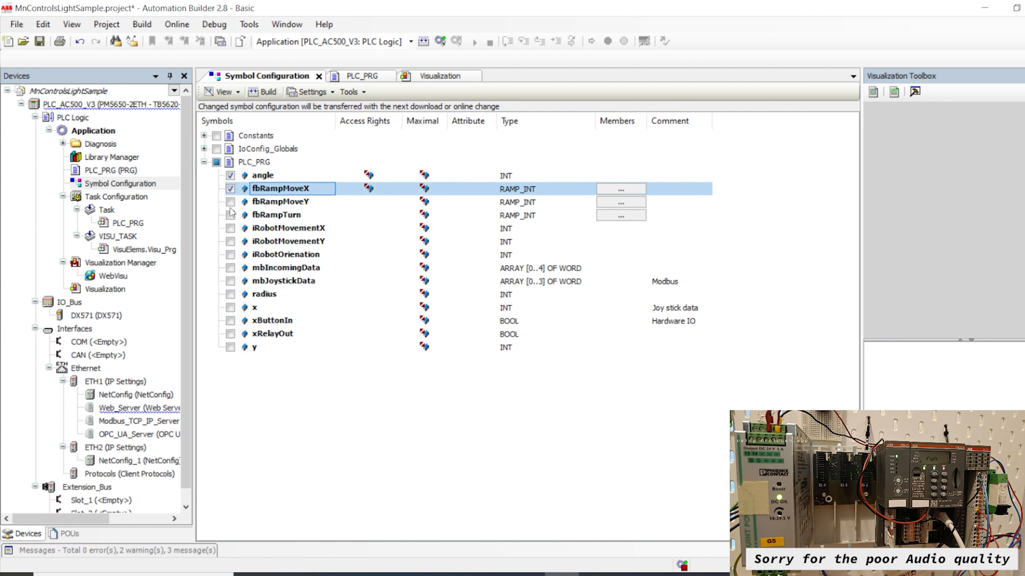
{"action": "left_click", "coordinate": [230, 201]}
{"action": "left_click", "coordinate": [231, 216]}
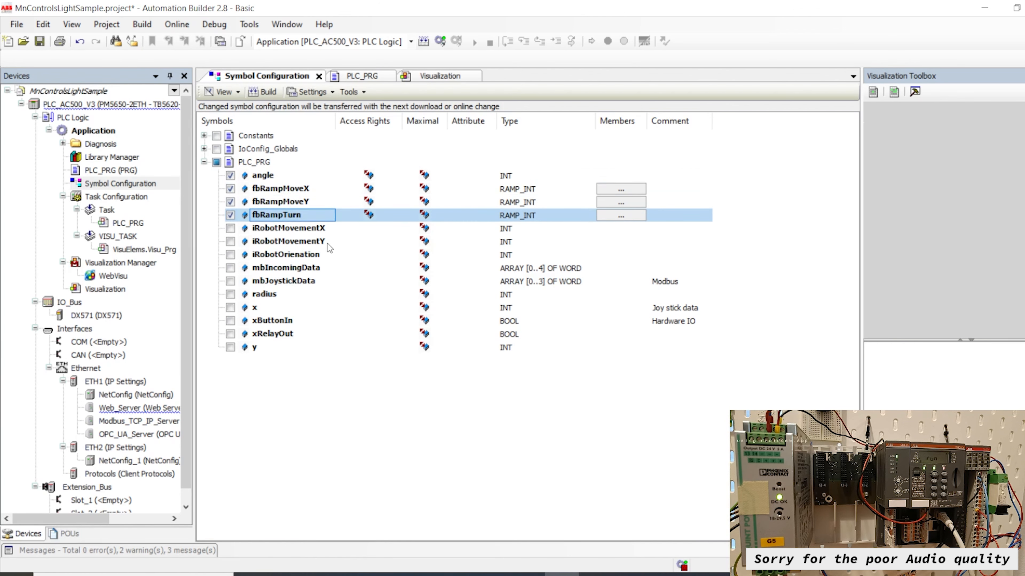
{"action": "left_click", "coordinate": [230, 189]}
{"action": "left_click", "coordinate": [230, 202]}
{"action": "left_click", "coordinate": [231, 216]}
Step: Include the x, y and radius variables of PLC_PRG in the symbol configuration
{"action": "left_click", "coordinate": [231, 308]}
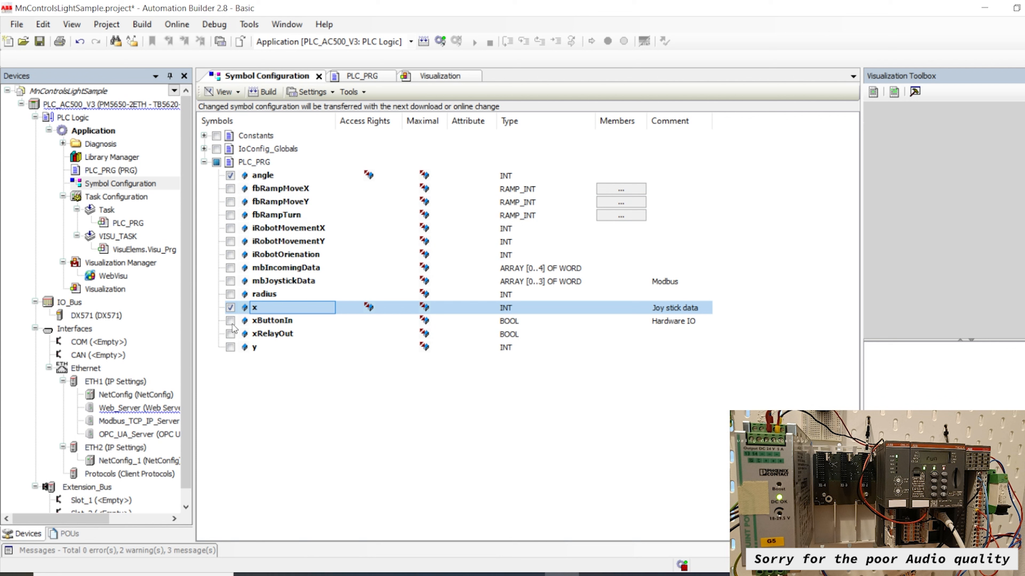
{"action": "left_click", "coordinate": [230, 347]}
{"action": "left_click", "coordinate": [230, 294]}
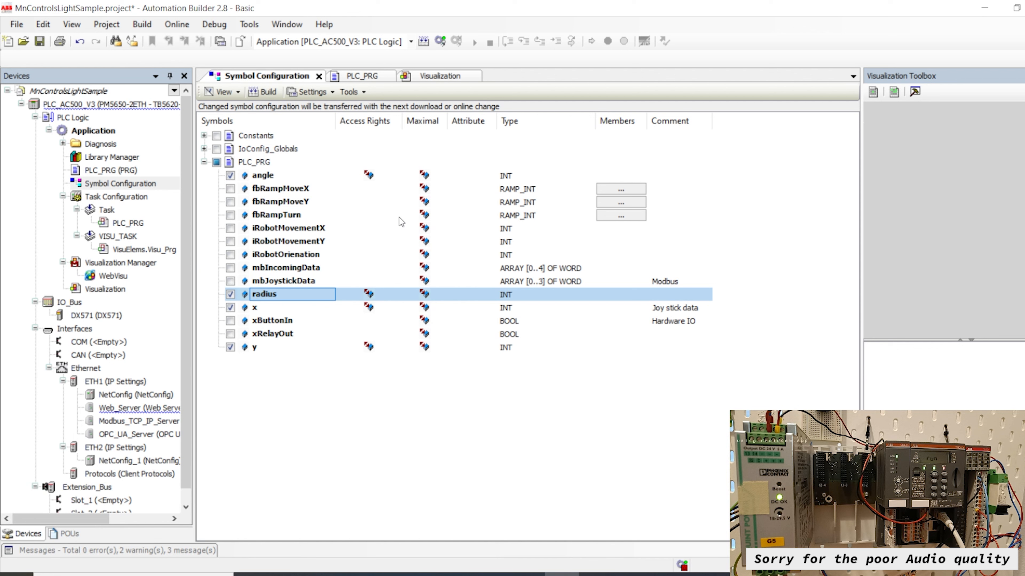
Step: Cycle the angle symbol through its access rights options, and check the access rights of radius, x and y
{"action": "left_click", "coordinate": [369, 175]}
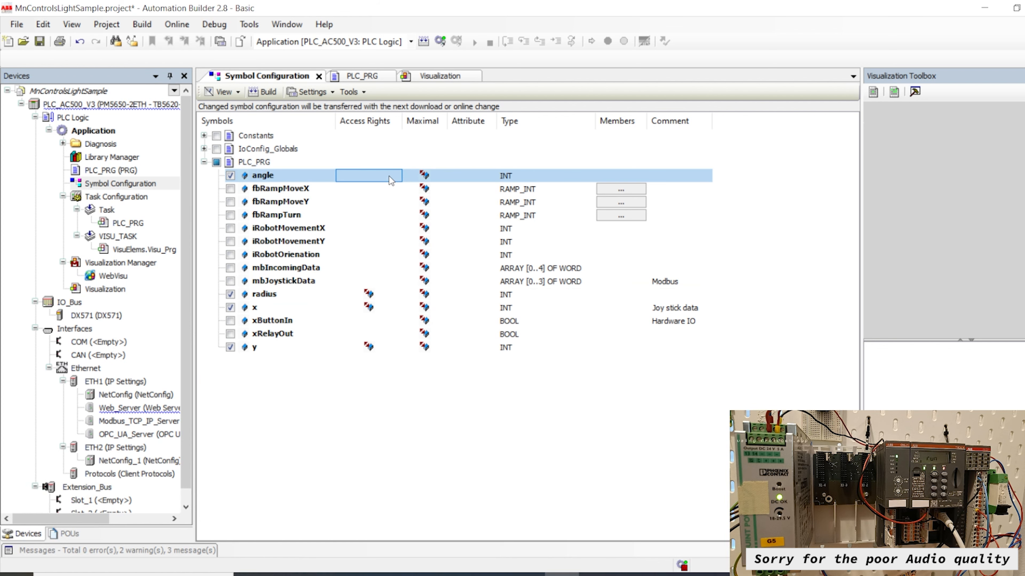
{"action": "left_click", "coordinate": [370, 175]}
{"action": "left_click", "coordinate": [370, 176]}
{"action": "left_click", "coordinate": [370, 175]}
{"action": "left_click", "coordinate": [369, 295]}
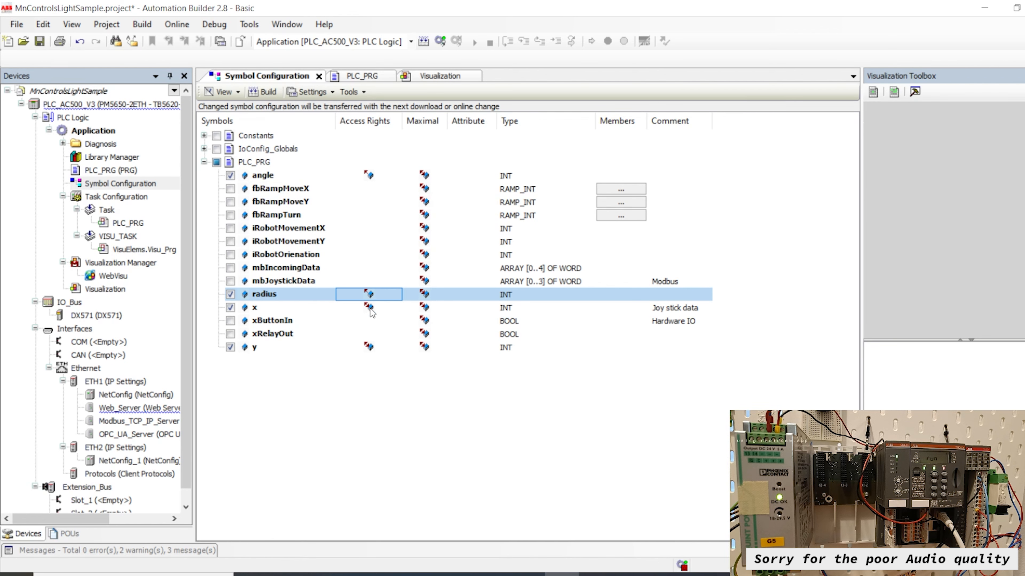
{"action": "left_click", "coordinate": [370, 307]}
{"action": "left_click", "coordinate": [372, 346]}
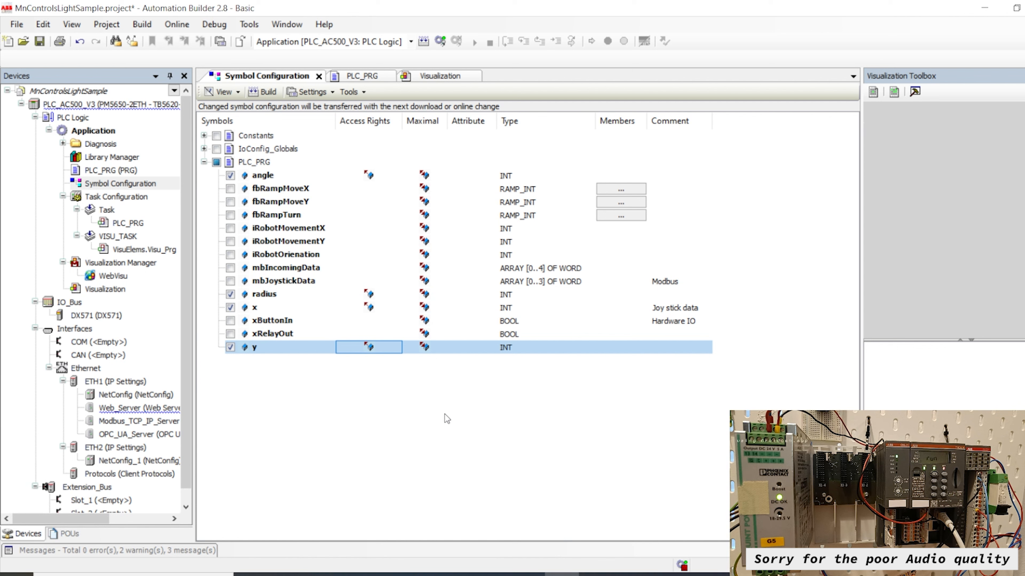
Step: Build the symbol configuration, and scan the network from PLC_AC500_V3 to choose the PM5650-2ETH at 192.168.1.200 as the communication target
{"action": "left_click", "coordinate": [262, 93]}
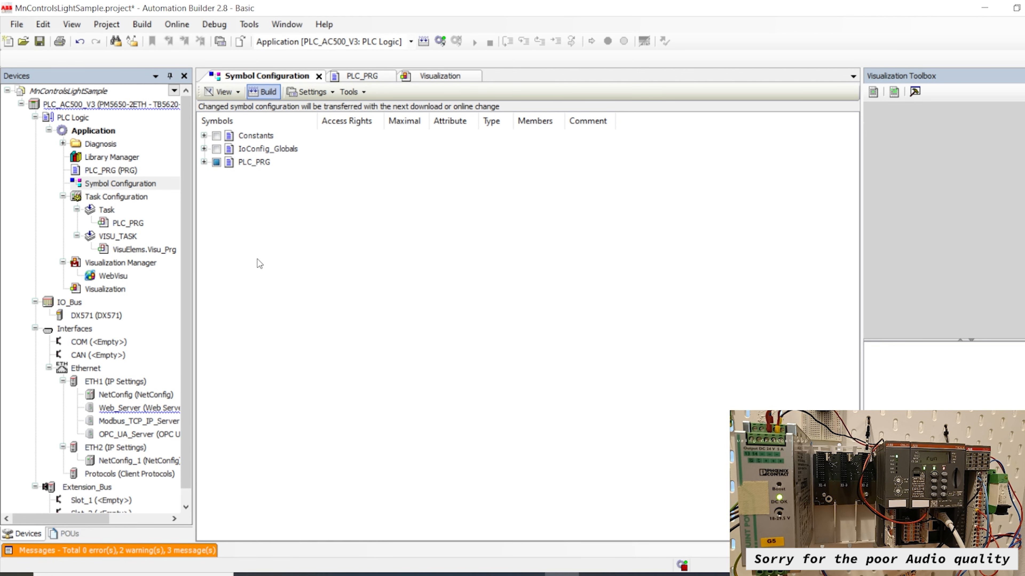
{"action": "left_click", "coordinate": [114, 105]}
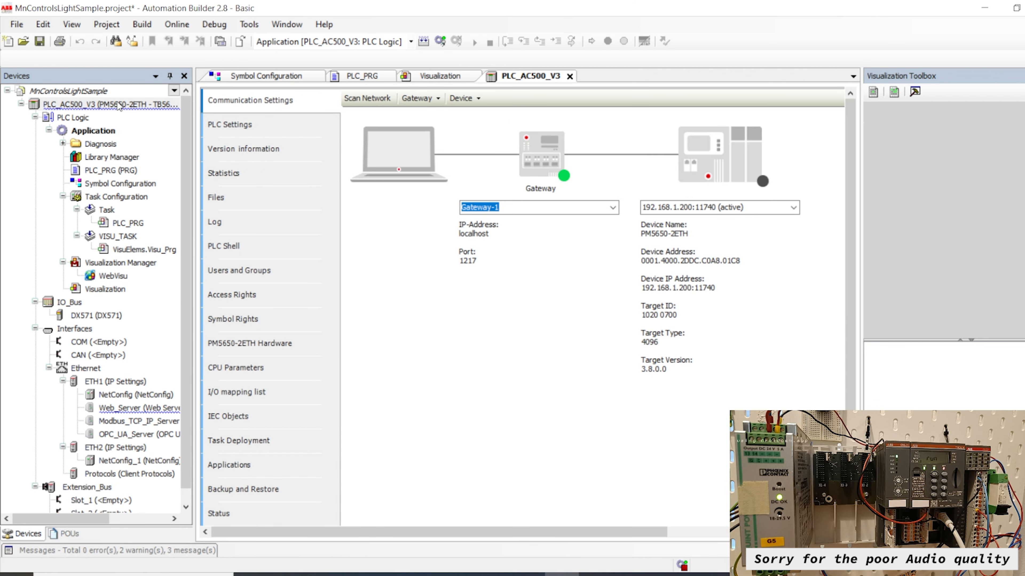
{"action": "left_click", "coordinate": [368, 101]}
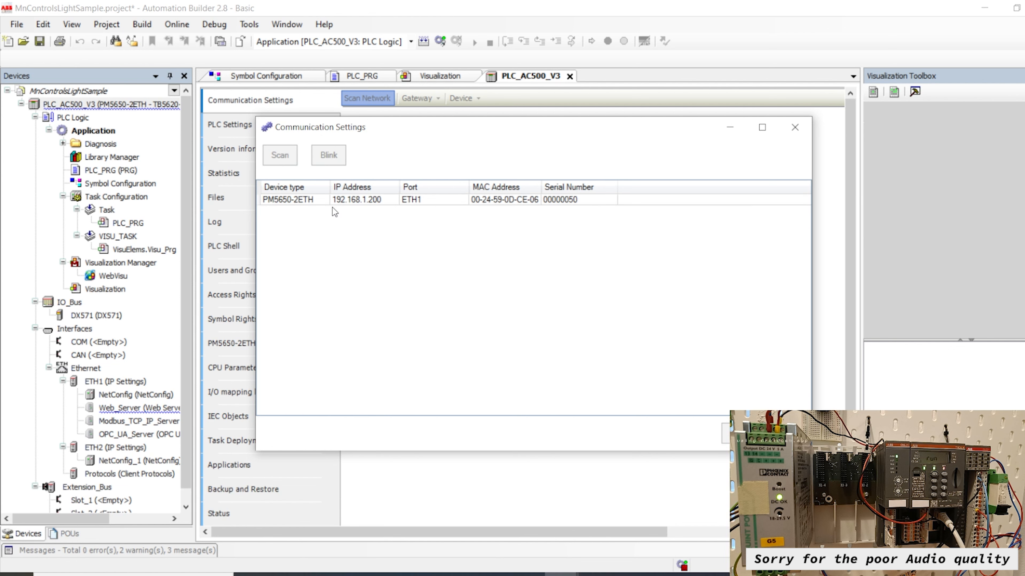
{"action": "left_click", "coordinate": [343, 201]}
{"action": "left_click", "coordinate": [739, 434]}
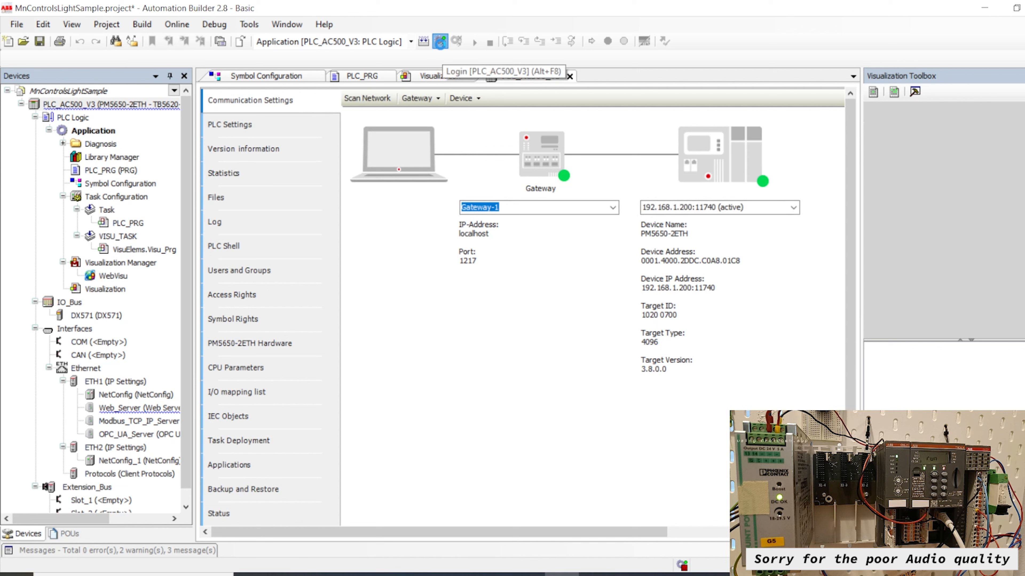
Step: Log in to PLC_AC500_V3, confirm the transfer of the changed application, and acknowledge the boot parameter notification
{"action": "left_click", "coordinate": [440, 42]}
{"action": "left_click", "coordinate": [504, 321]}
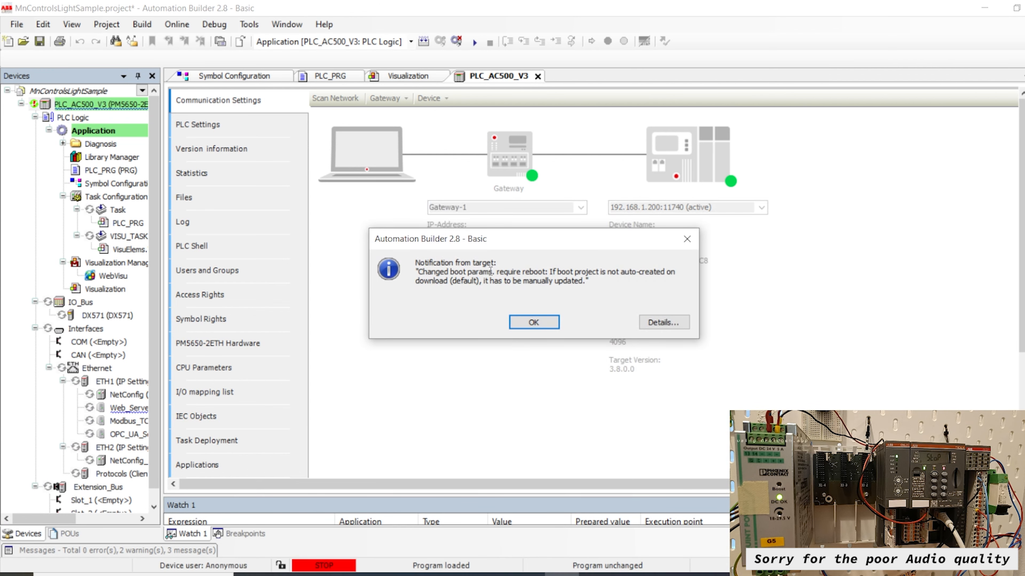
{"action": "left_click", "coordinate": [541, 323]}
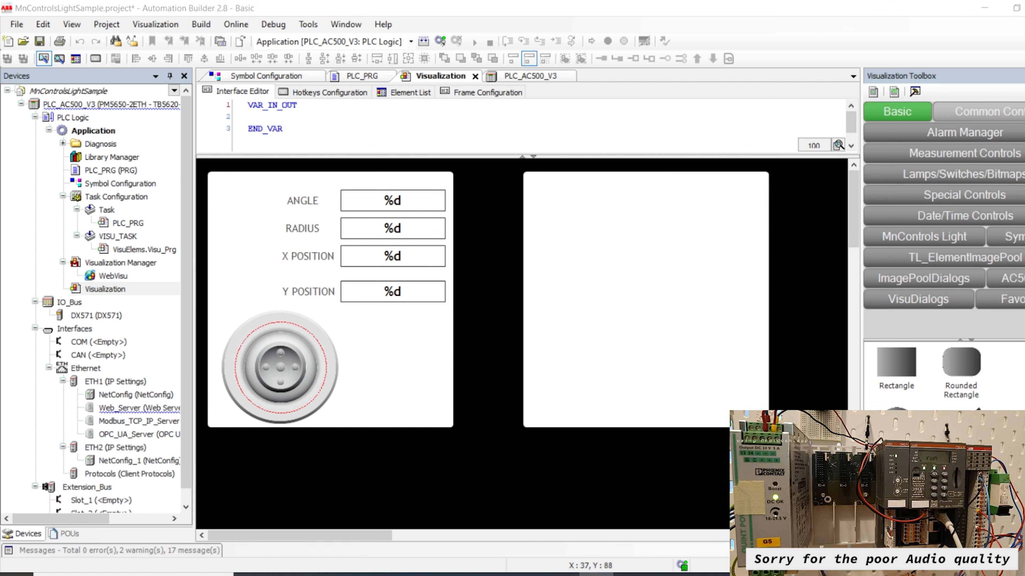
Step: Go online with the application and try out the joystick in the visualization by moving its knob in different directions
{"action": "left_click", "coordinate": [440, 42]}
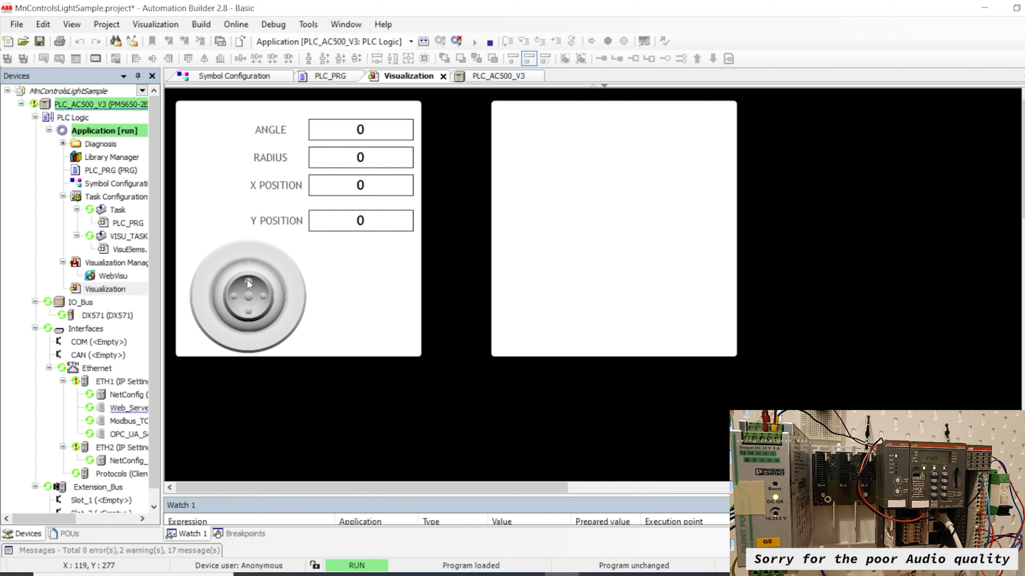
{"action": "left_click_drag", "start_coordinate": [247, 280], "coordinate": [288, 275]}
{"action": "left_click_drag", "start_coordinate": [250, 280], "coordinate": [268, 297]}
Step: Switch to UaExpert and remove the custom discovery entry opc.tcp://192.168.1.200 and the recently used OPCUAServer@PM5650-2ETH from the Add Server dialog
{"action": "left_click", "coordinate": [562, 575]}
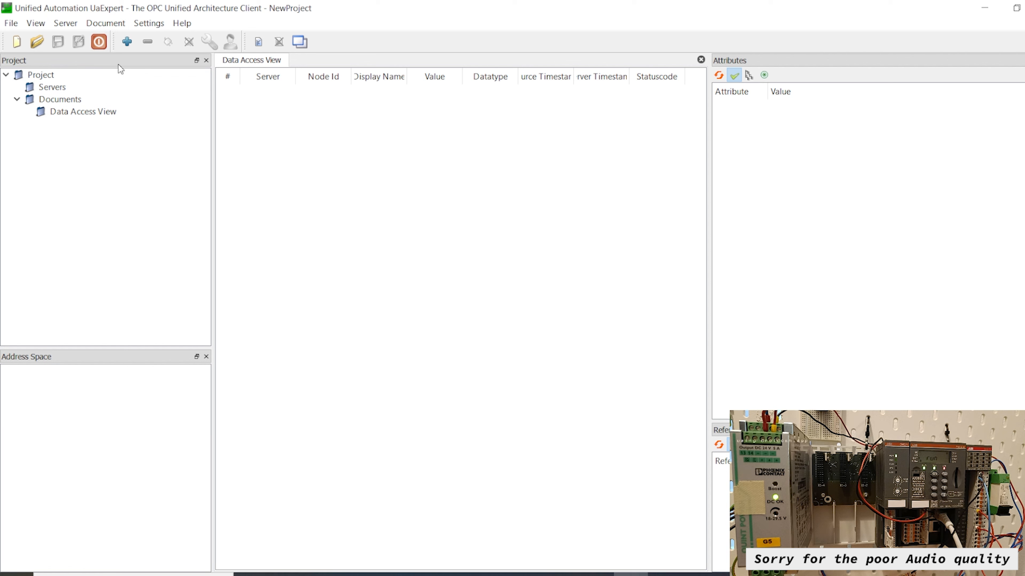
{"action": "left_click", "coordinate": [127, 42]}
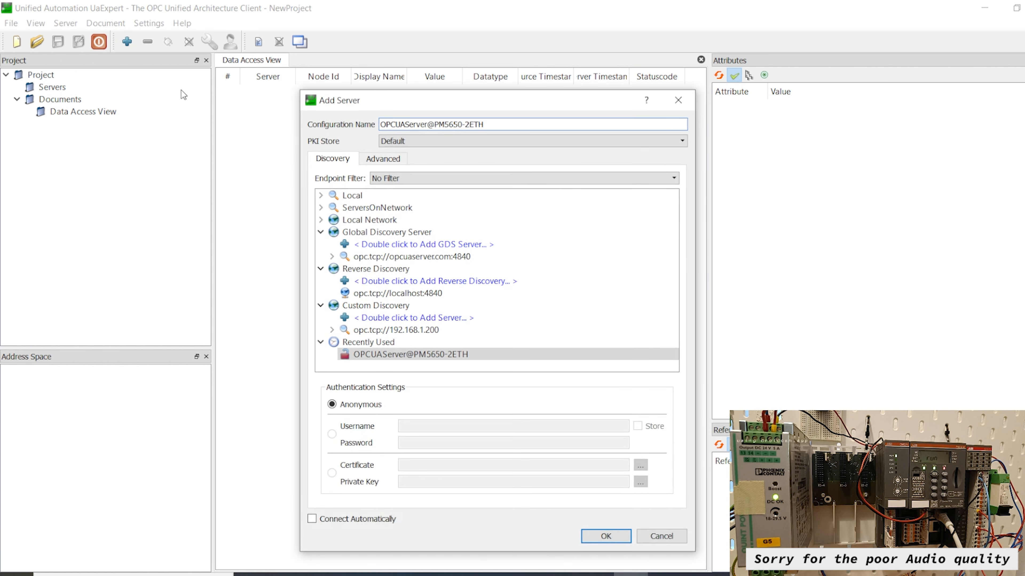
{"action": "right_click", "coordinate": [405, 330]}
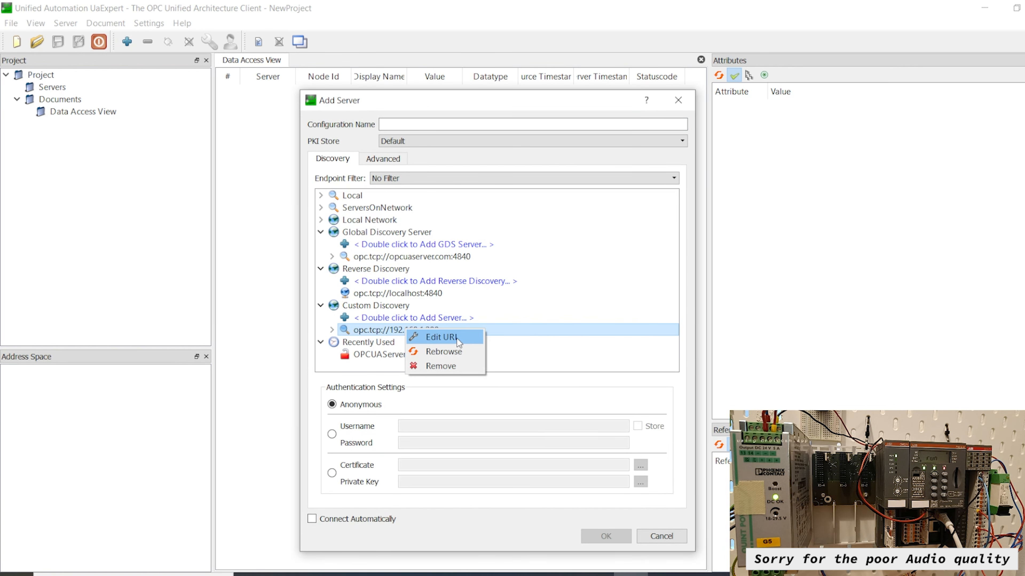
{"action": "left_click", "coordinate": [444, 367]}
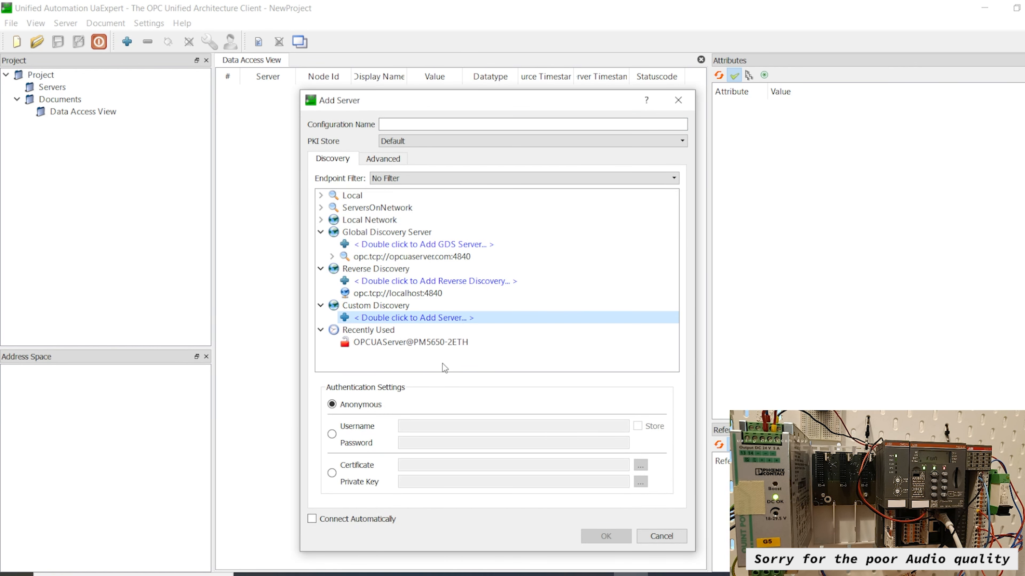
{"action": "left_click", "coordinate": [678, 100]}
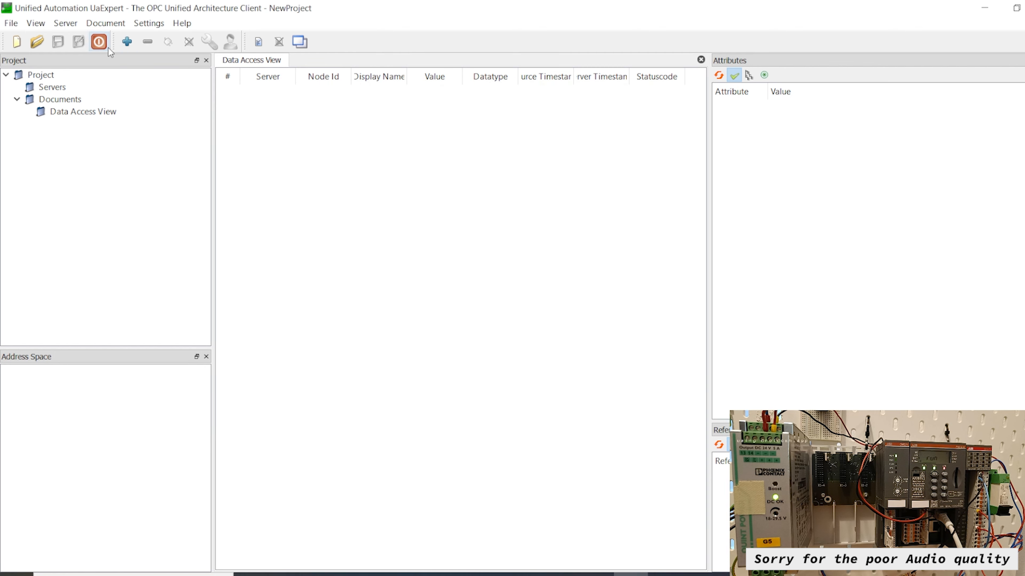
{"action": "left_click", "coordinate": [127, 42]}
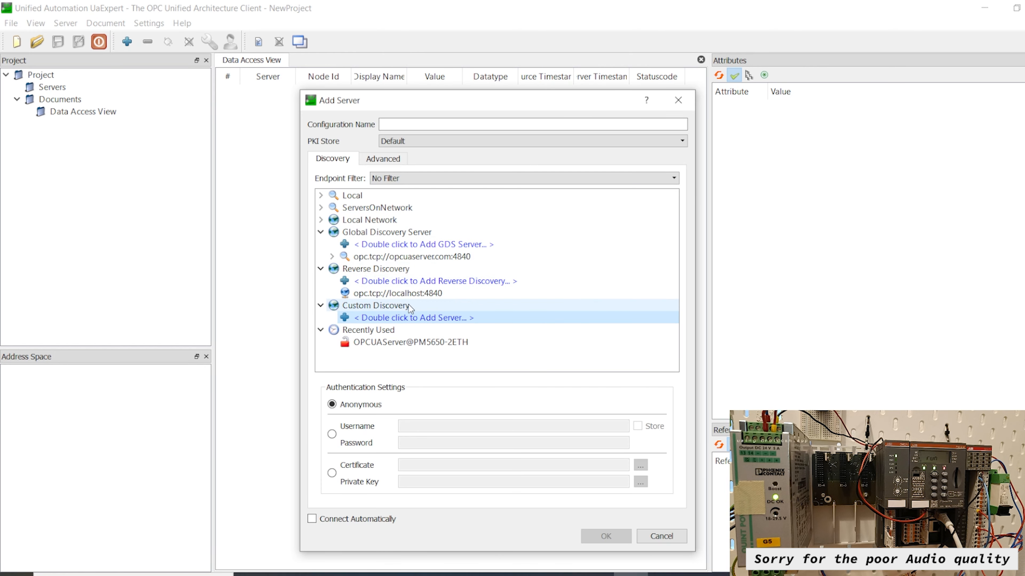
{"action": "right_click", "coordinate": [403, 342]}
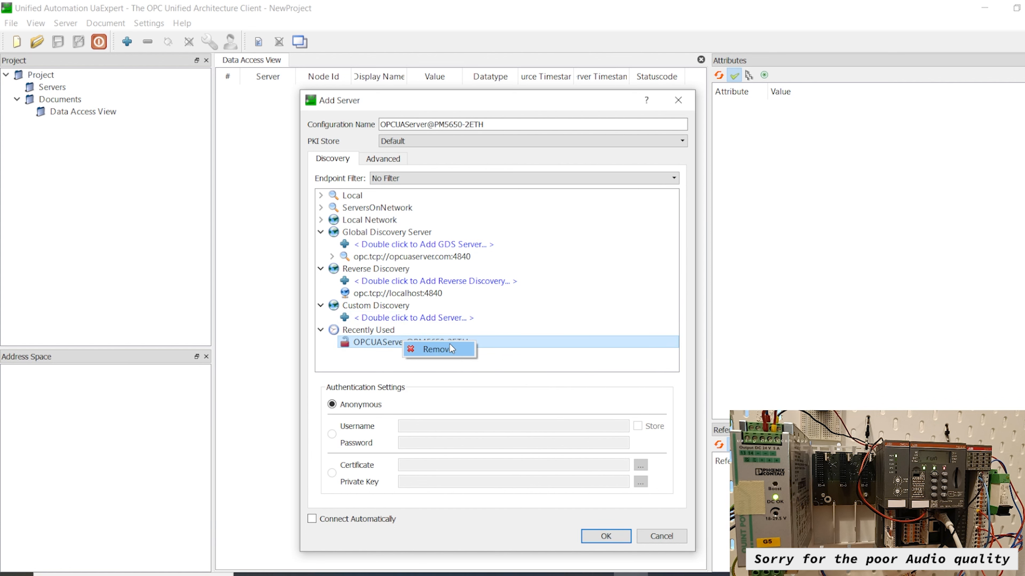
{"action": "left_click", "coordinate": [430, 350]}
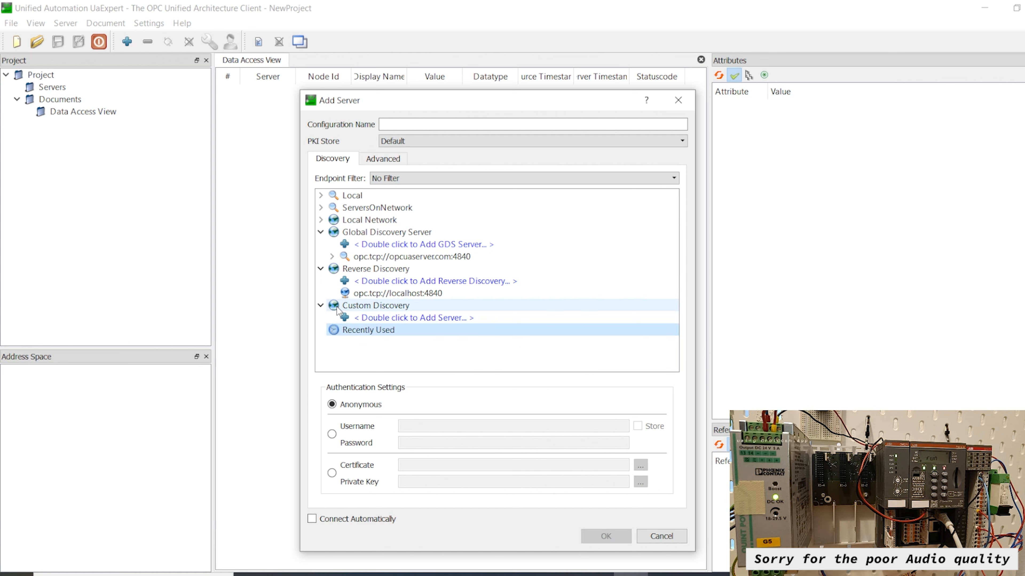
Step: Add opc.tcp://192.168.1.200:4840 as a custom discovery server and expand it down to the endpoints of OPCUAServer@PM5650-2ETH
{"action": "double_click", "coordinate": [387, 319]}
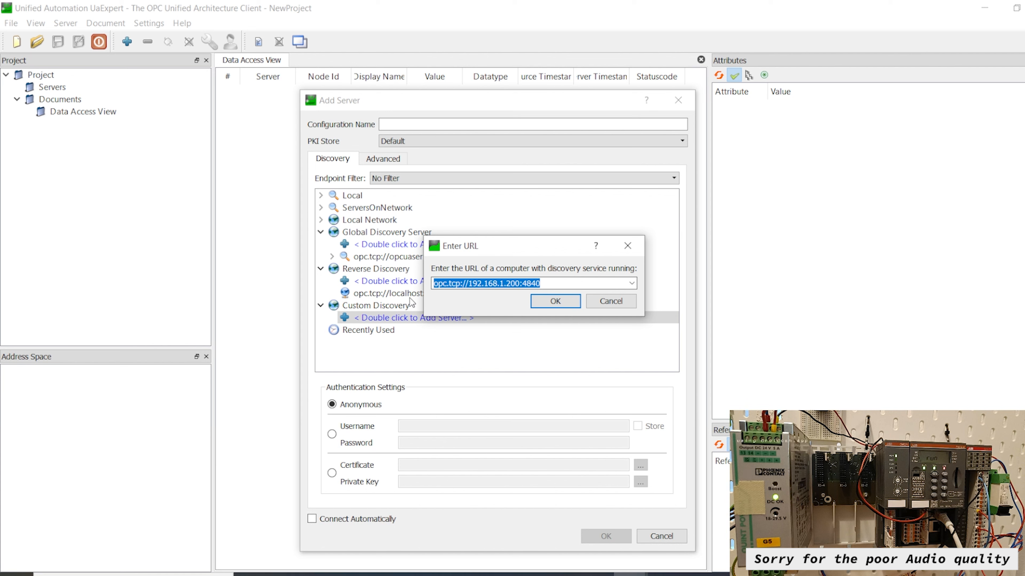
{"action": "left_click", "coordinate": [561, 308]}
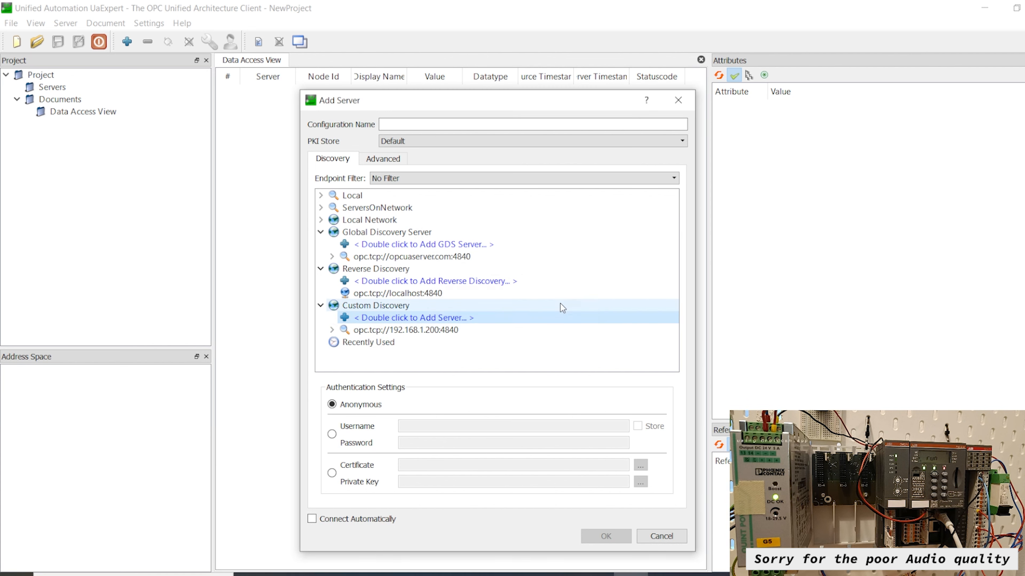
{"action": "left_click", "coordinate": [332, 330]}
{"action": "left_click", "coordinate": [344, 342]}
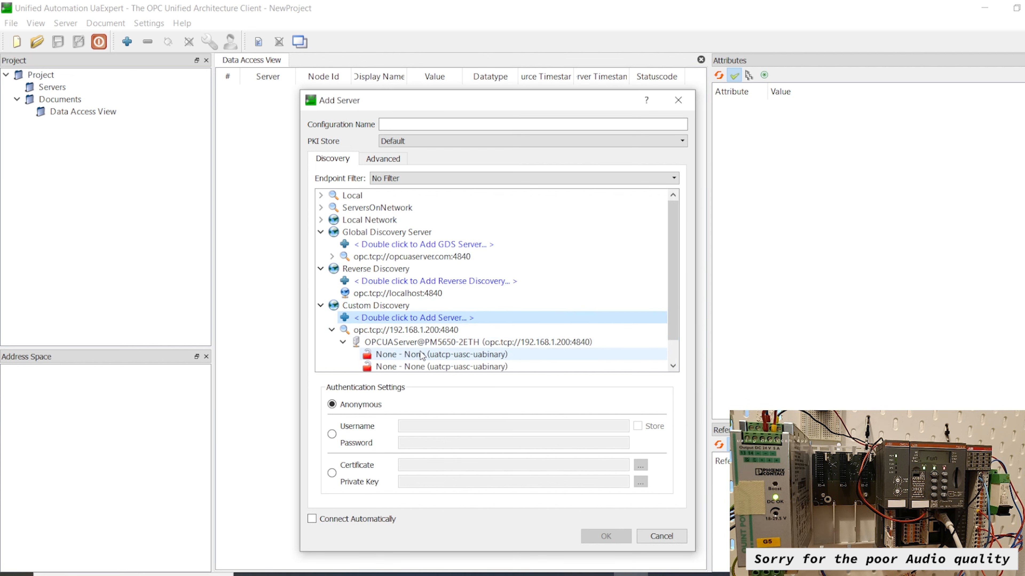
Step: Examine the discovered OPCUAServer@PM5650-2ETH and compare its two None - None (uatcp-uasc-uabinary) endpoints
{"action": "scroll", "coordinate": [673, 300], "scroll_direction": "down", "scroll_amount": 1}
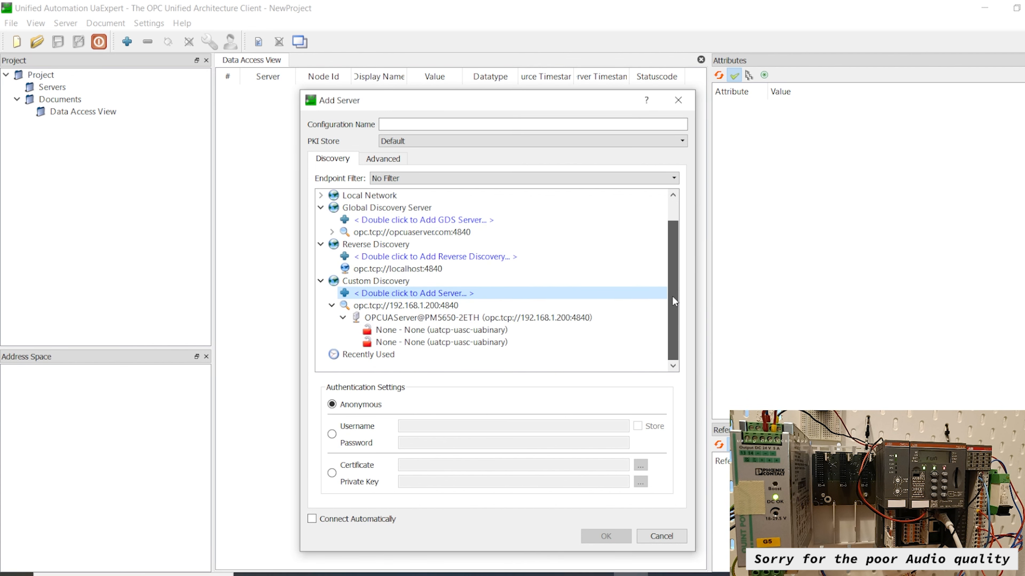
{"action": "left_click", "coordinate": [408, 331]}
{"action": "left_click", "coordinate": [458, 345]}
{"action": "left_click", "coordinate": [404, 331]}
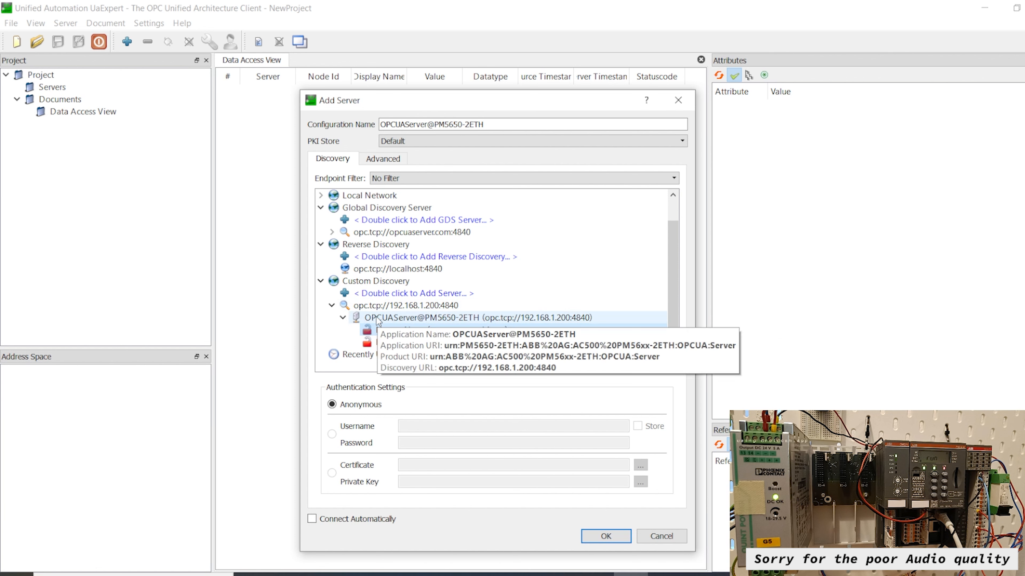
{"action": "left_click", "coordinate": [397, 317]}
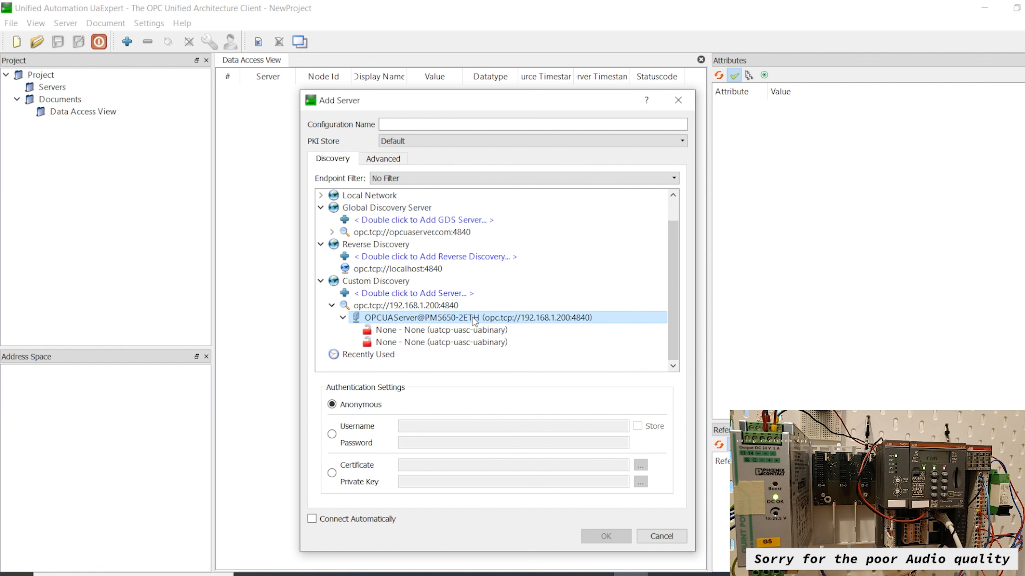
{"action": "left_click", "coordinate": [416, 330]}
{"action": "left_click", "coordinate": [412, 343]}
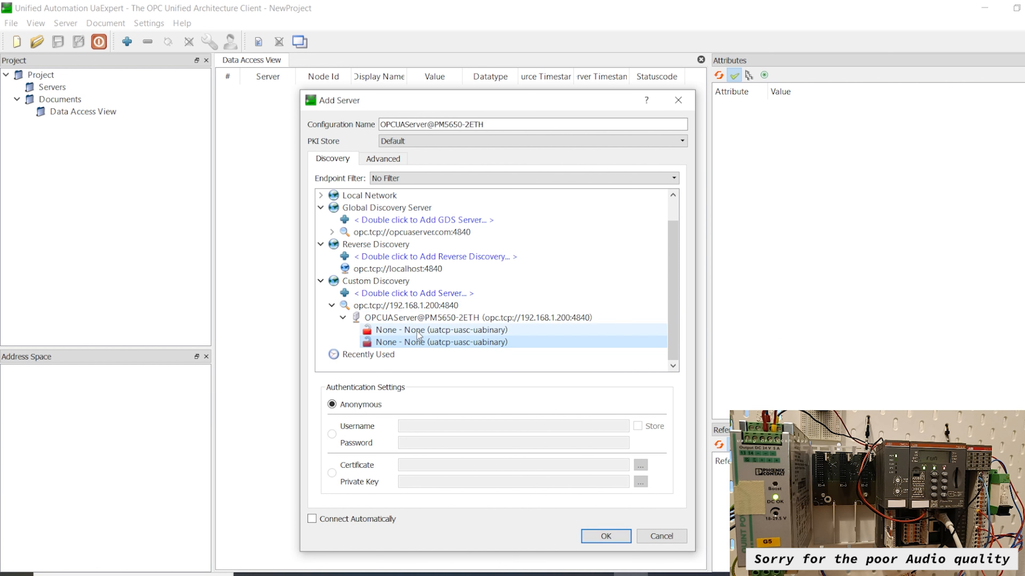
{"action": "mouse_move", "coordinate": [419, 335]}
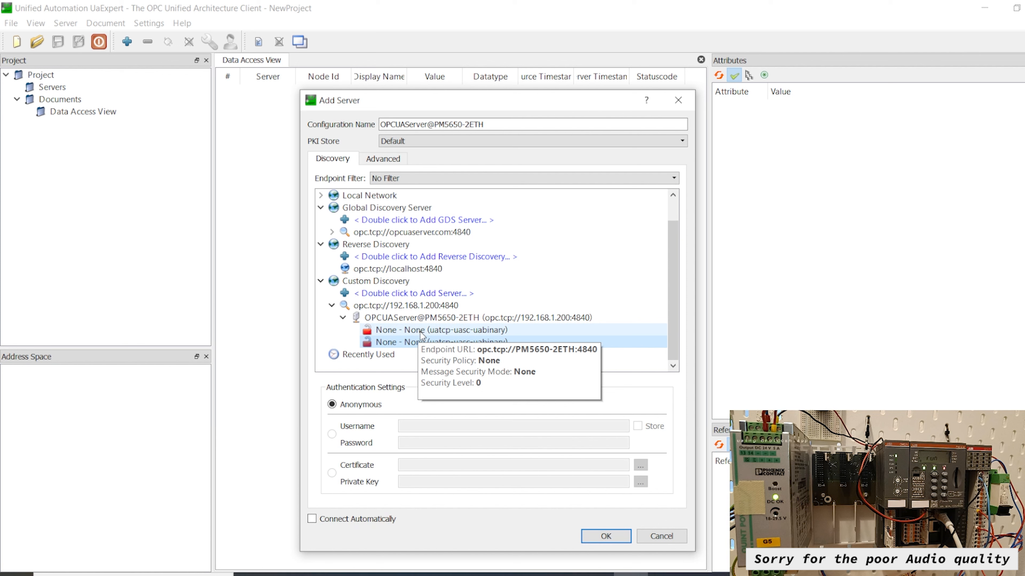
{"action": "left_click", "coordinate": [419, 333]}
{"action": "left_click", "coordinate": [408, 343]}
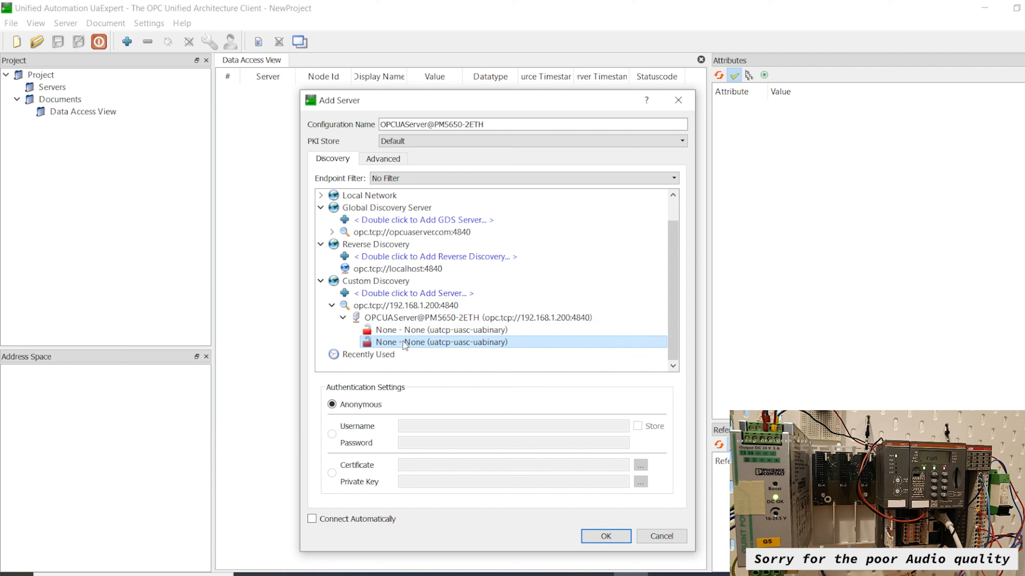
{"action": "left_click", "coordinate": [403, 333]}
{"action": "left_click", "coordinate": [408, 344]}
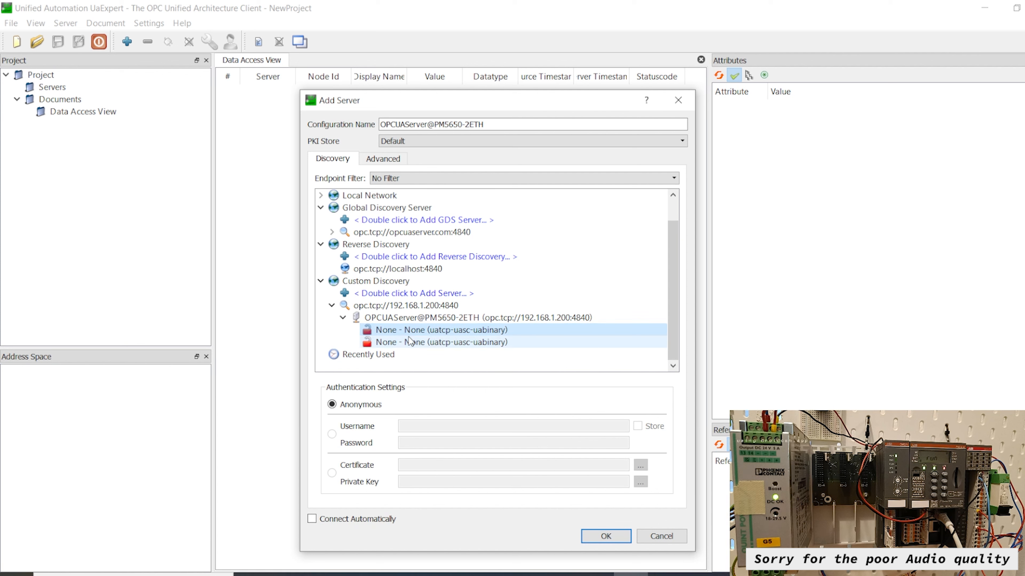
{"action": "mouse_move", "coordinate": [410, 343]}
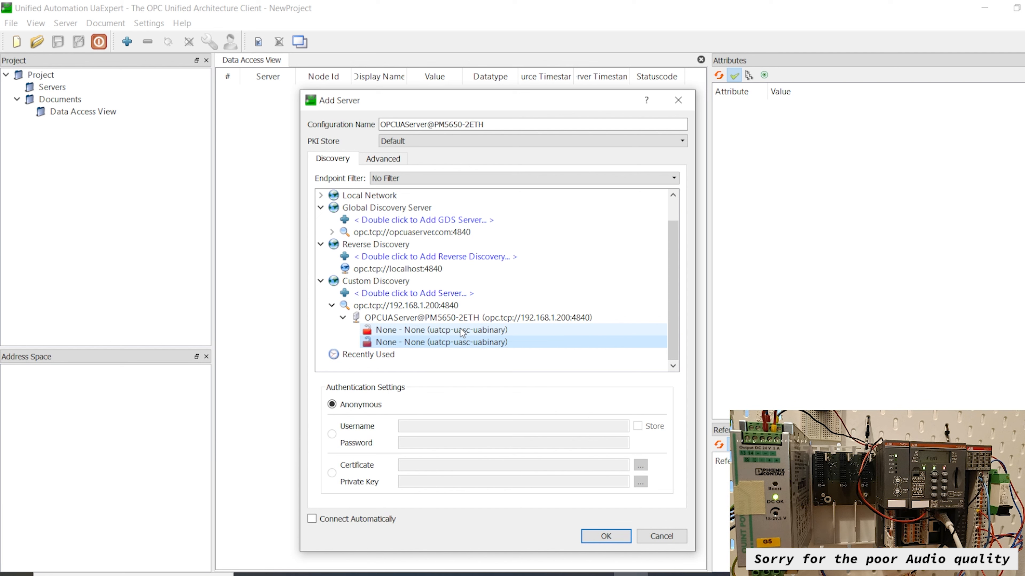
Step: Add OPCUAServer@PM5650-2ETH to the project through its first None - None endpoint with anonymous authentication, and select the server
{"action": "double_click", "coordinate": [431, 334]}
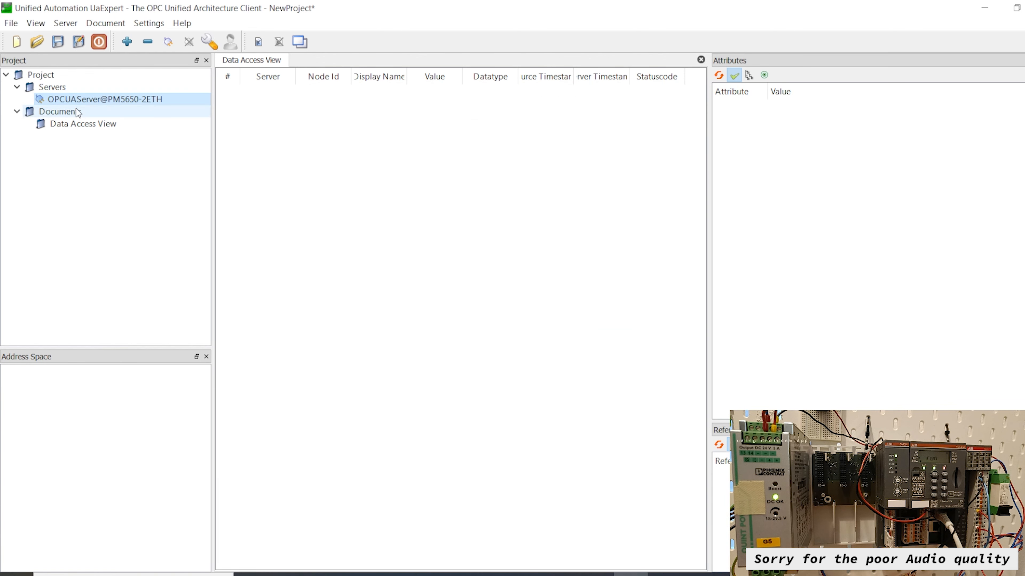
{"action": "left_click", "coordinate": [47, 88]}
{"action": "left_click", "coordinate": [53, 99]}
{"action": "left_click", "coordinate": [54, 89]}
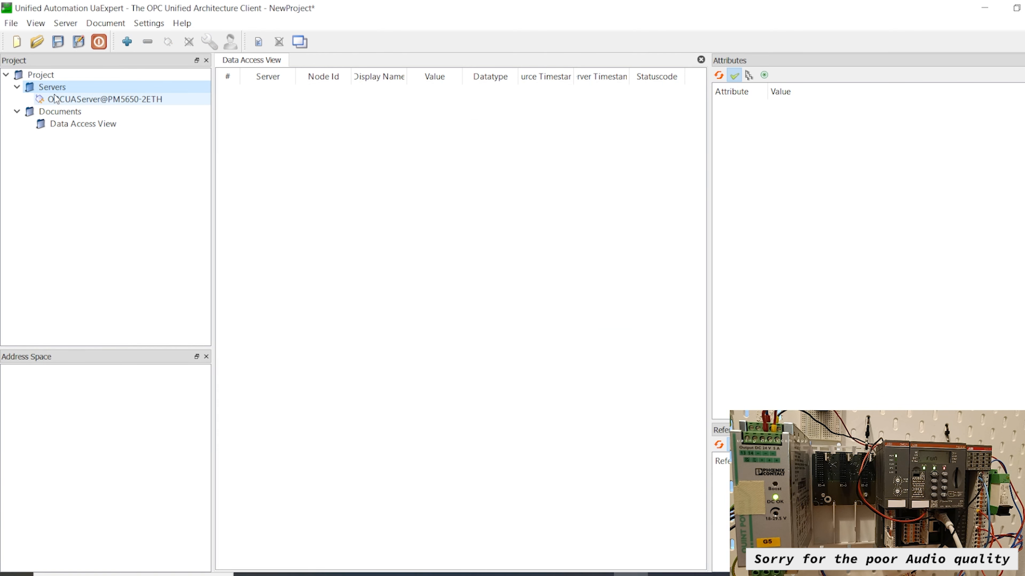
{"action": "left_click", "coordinate": [61, 100]}
Step: Set the endpoint URL in the server's properties to opc.tcp://192.168.1.200:4840
{"action": "right_click", "coordinate": [87, 105]}
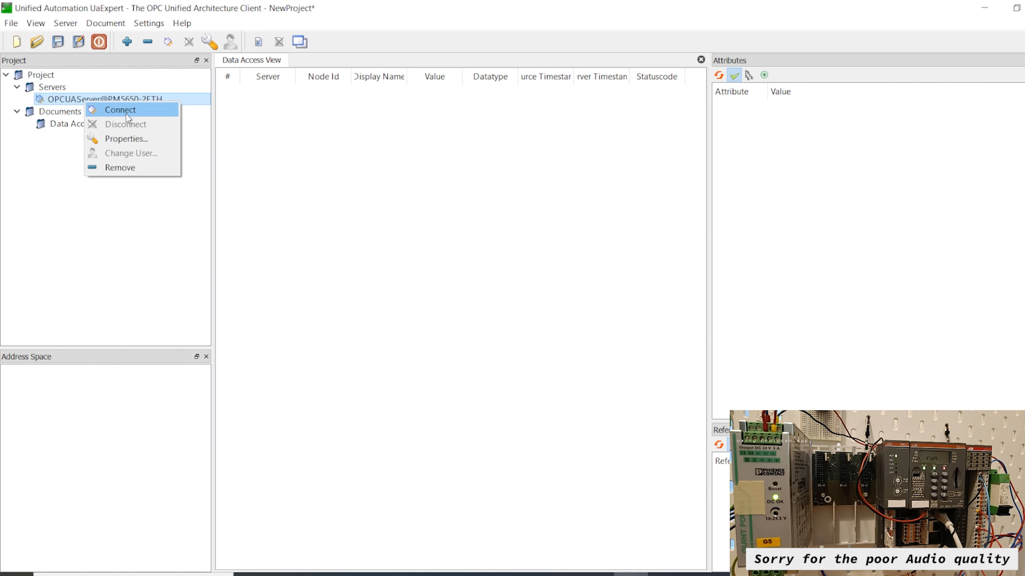
{"action": "left_click", "coordinate": [126, 138]}
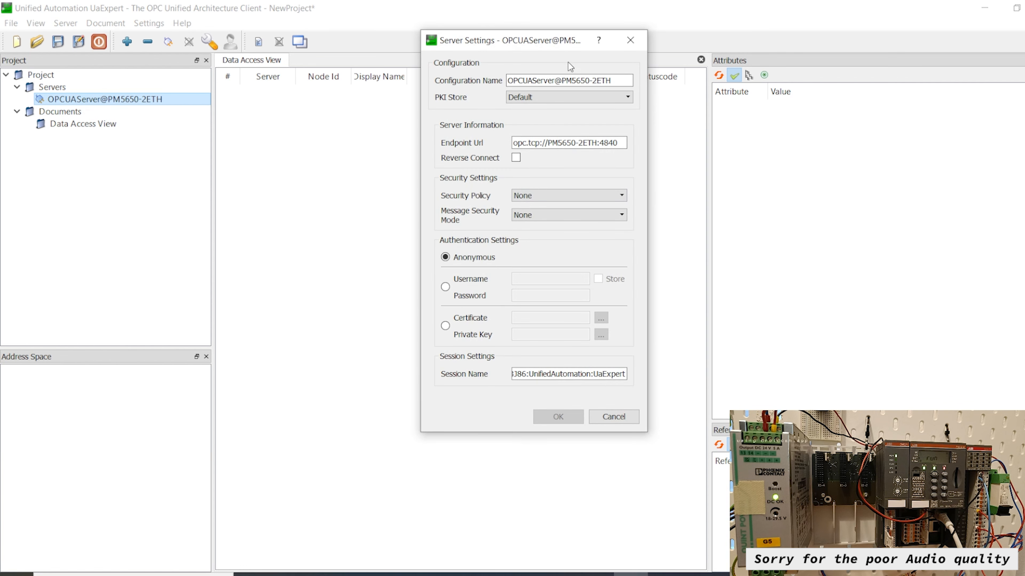
{"action": "left_click_drag", "start_coordinate": [564, 45], "coordinate": [767, 39]}
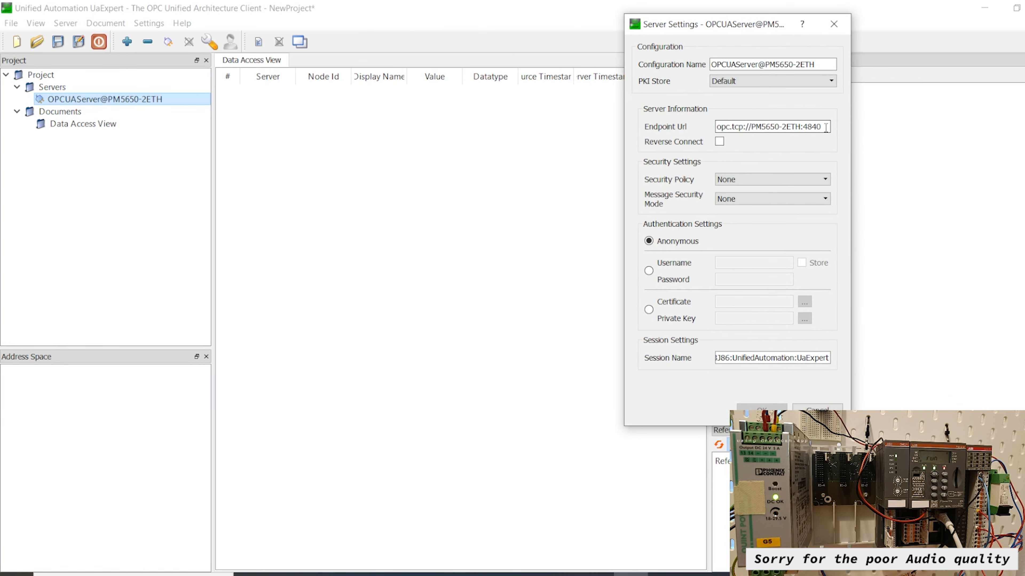
{"action": "left_click_drag", "start_coordinate": [800, 128], "coordinate": [754, 135]}
{"action": "type", "text": "192"}
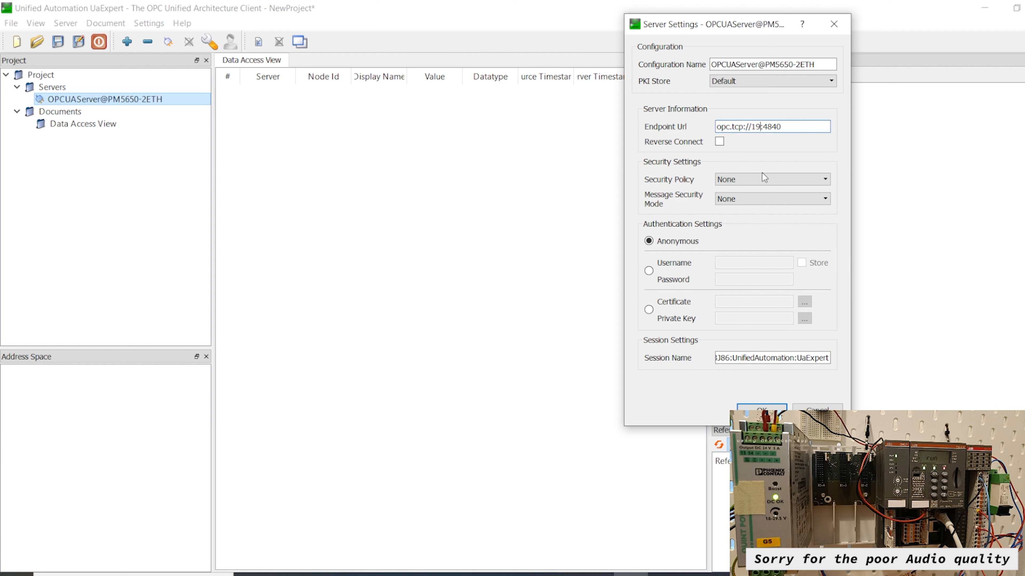
{"action": "type", "text": ".168.1.200"}
{"action": "left_click_drag", "start_coordinate": [745, 25], "coordinate": [668, 20]}
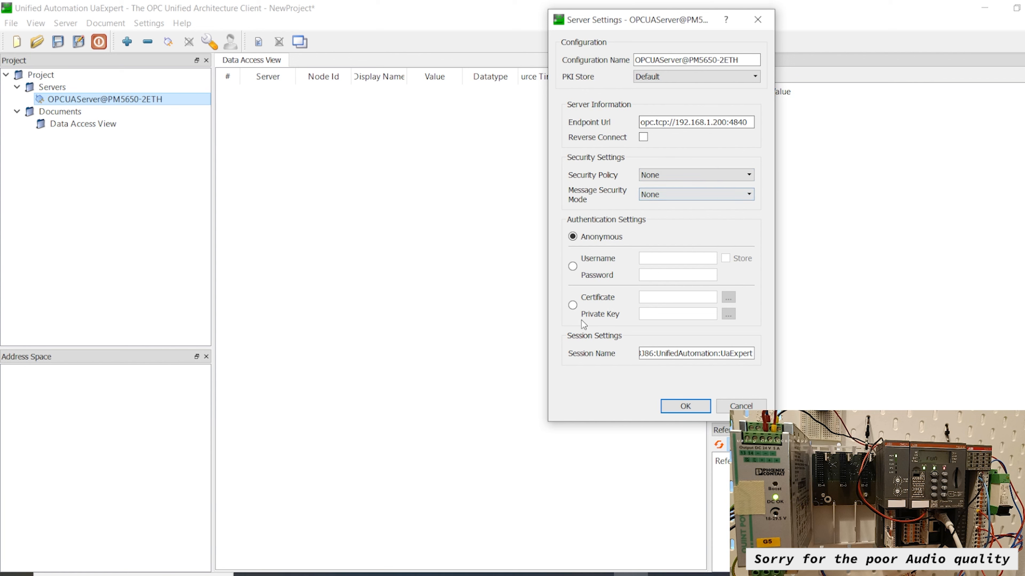
{"action": "left_click", "coordinate": [685, 406]}
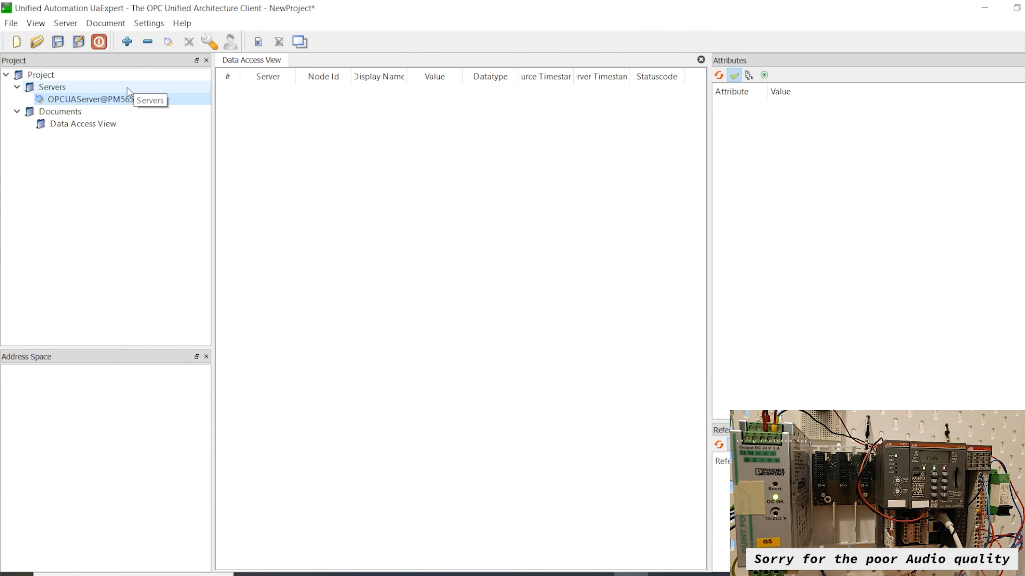
Step: Connect to OPCUAServer@PM5650-2ETH, enlarge the address space area, and select its Objects folder
{"action": "left_click", "coordinate": [168, 42]}
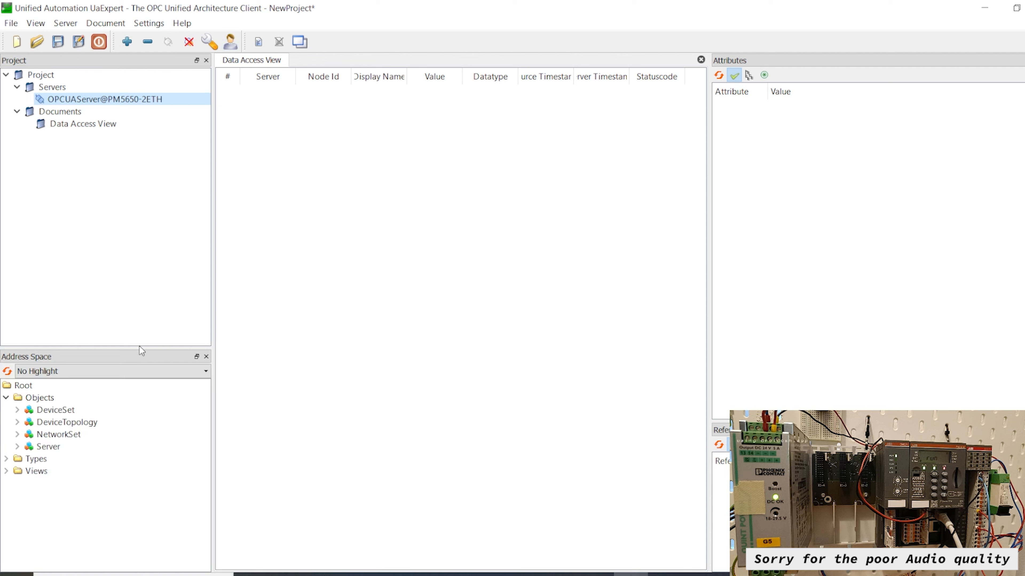
{"action": "left_click_drag", "start_coordinate": [138, 347], "coordinate": [132, 197]}
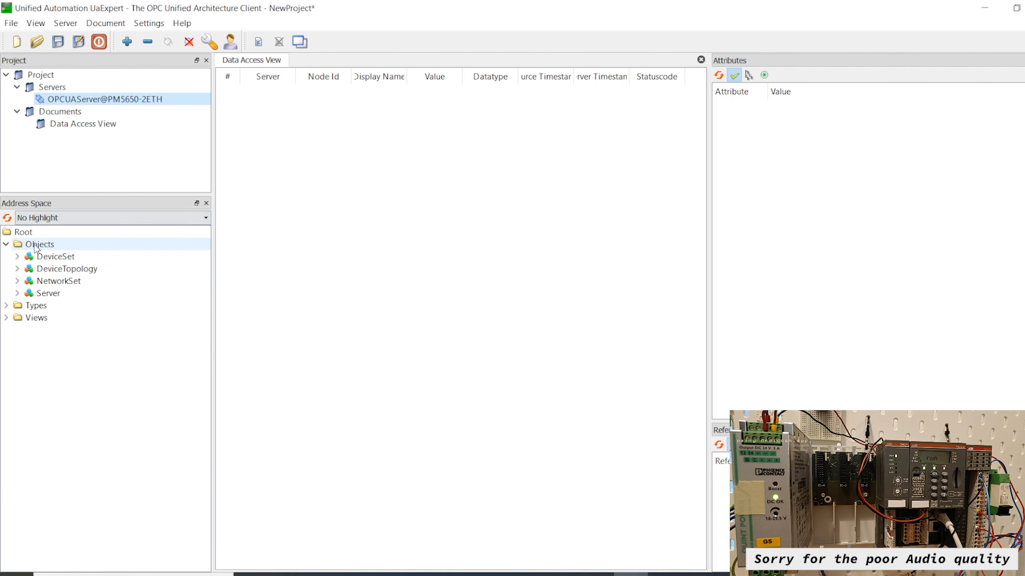
{"action": "left_click", "coordinate": [25, 233]}
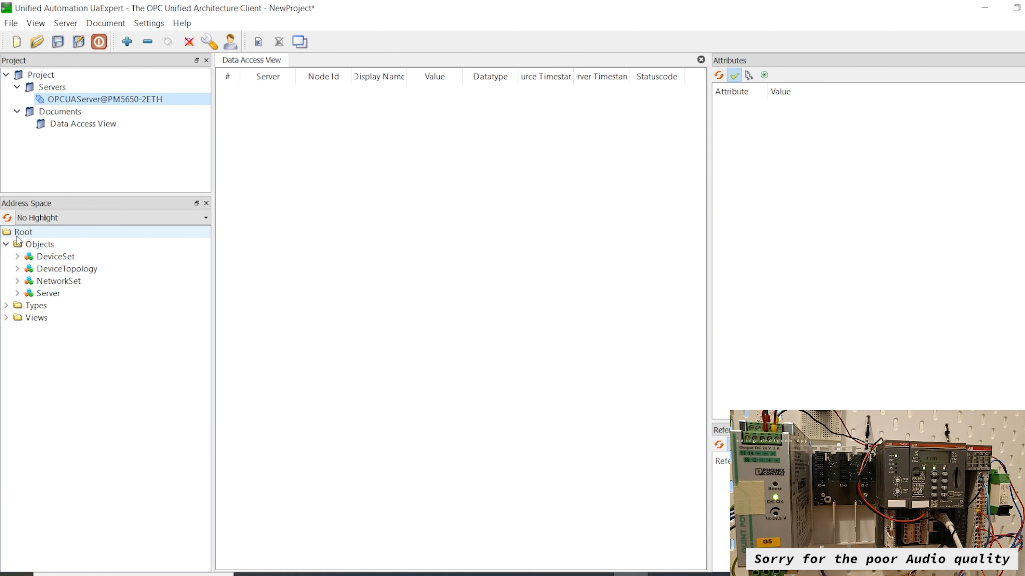
{"action": "left_click", "coordinate": [26, 247]}
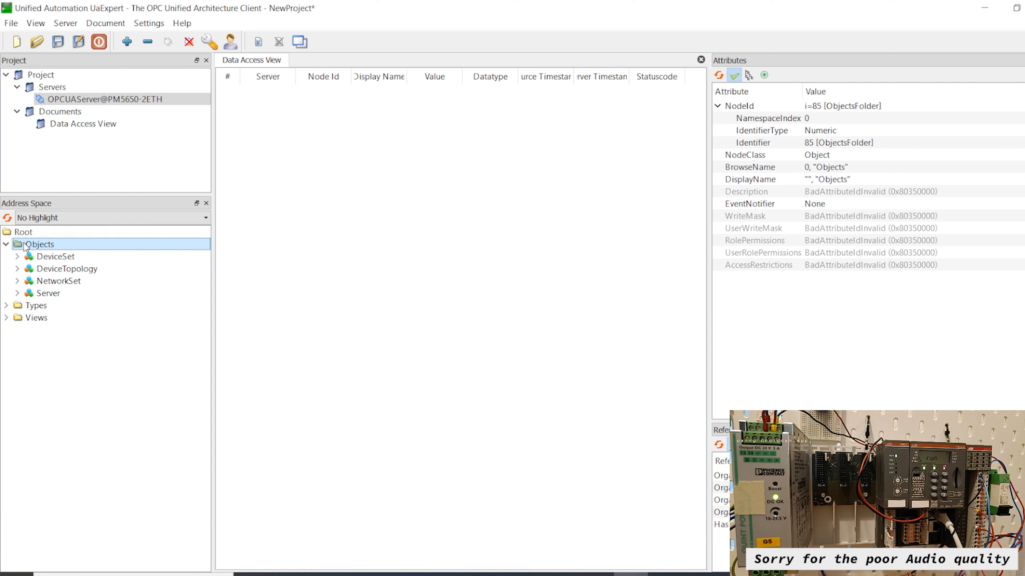
Step: Expand the address space through DeviceSet, AC500 PM56xx-2ETH, Resources, Application and Programs, and open and select PLC_PRG
{"action": "left_click", "coordinate": [17, 257]}
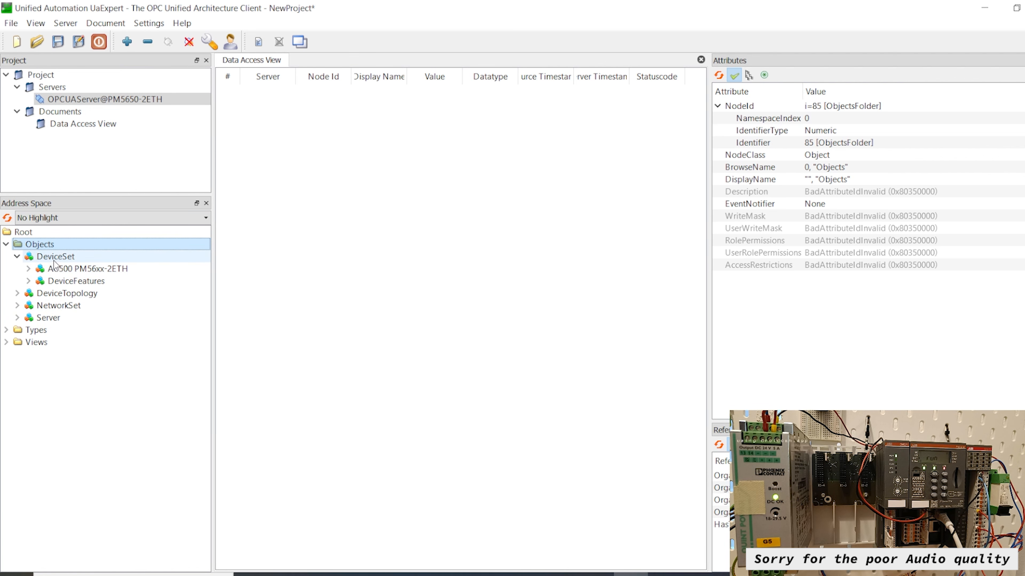
{"action": "left_click", "coordinate": [29, 257]}
{"action": "left_click", "coordinate": [28, 268]}
{"action": "left_click", "coordinate": [41, 269]}
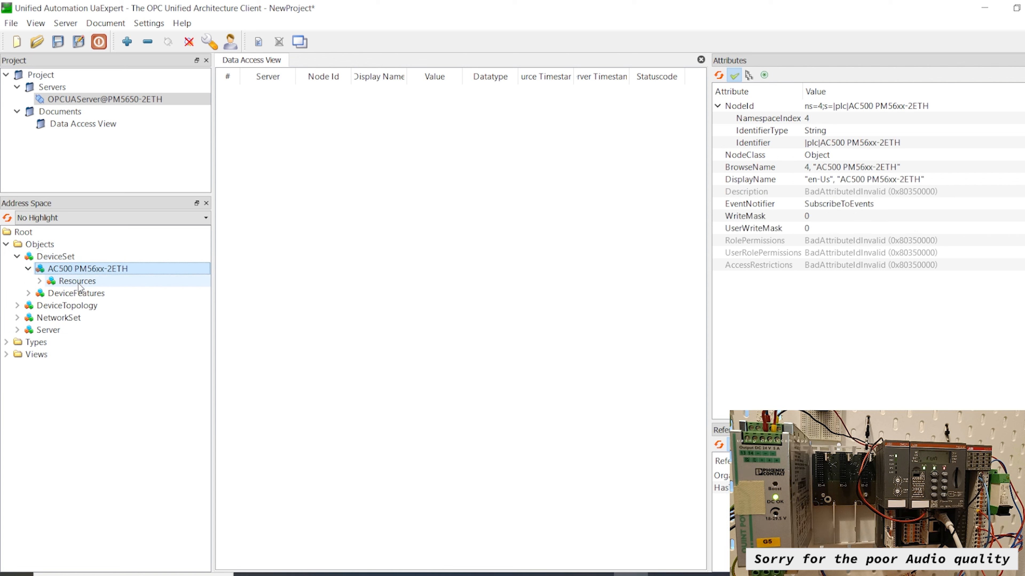
{"action": "left_click", "coordinate": [39, 281]}
{"action": "left_click", "coordinate": [87, 294]}
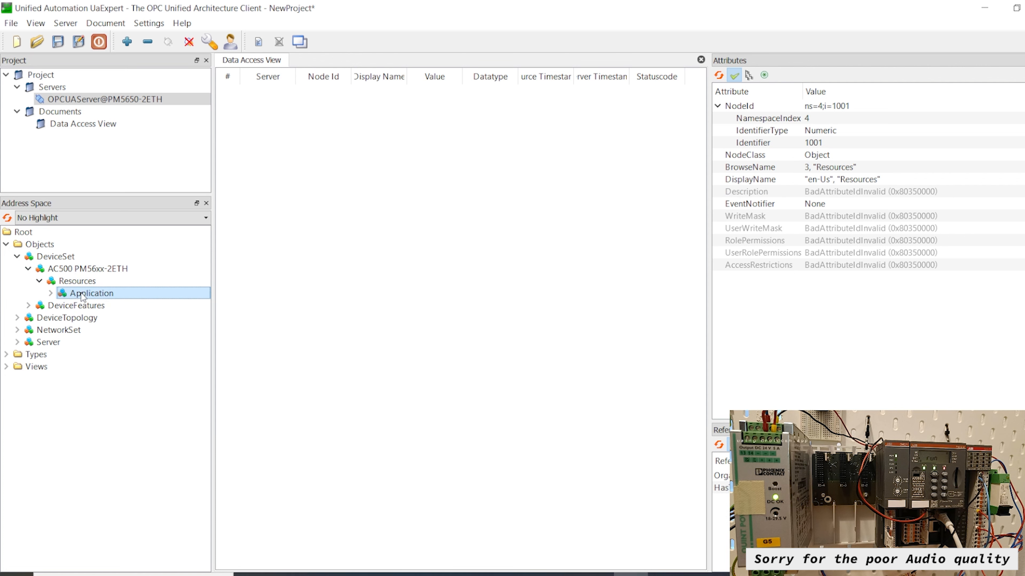
{"action": "left_click", "coordinate": [51, 294]}
{"action": "left_click", "coordinate": [74, 308]}
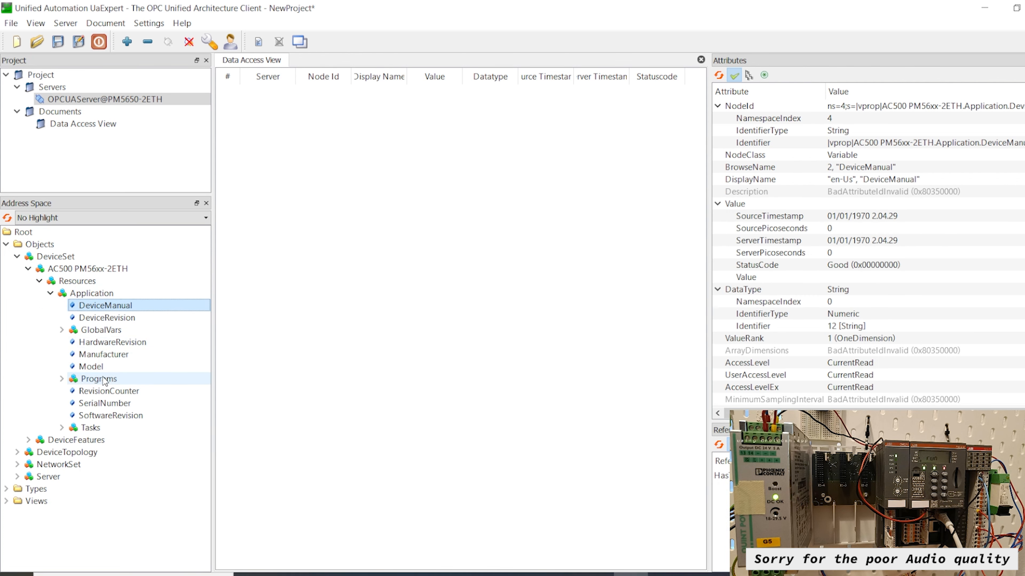
{"action": "left_click", "coordinate": [62, 379]}
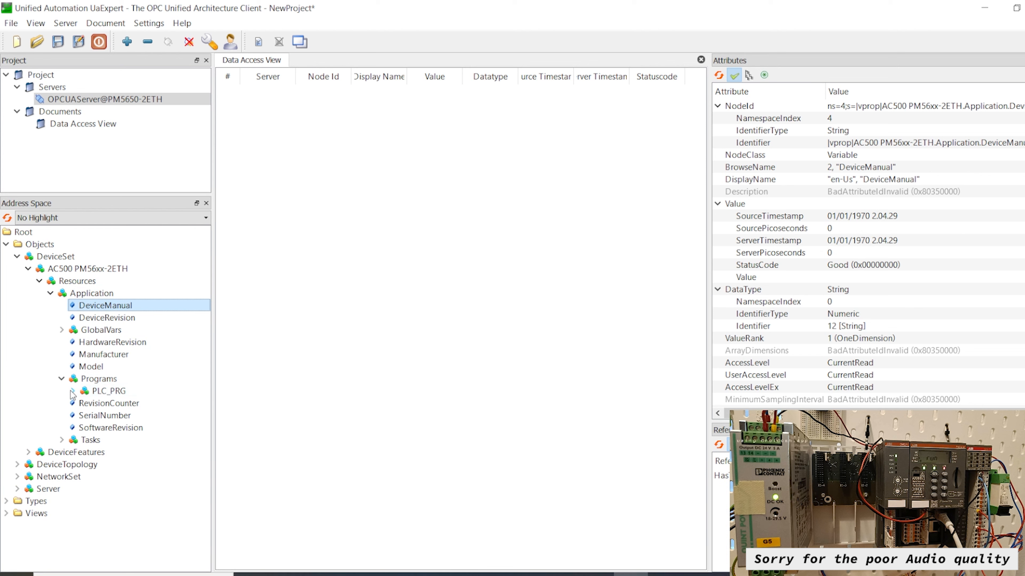
{"action": "left_click", "coordinate": [73, 391]}
{"action": "left_click", "coordinate": [142, 392]}
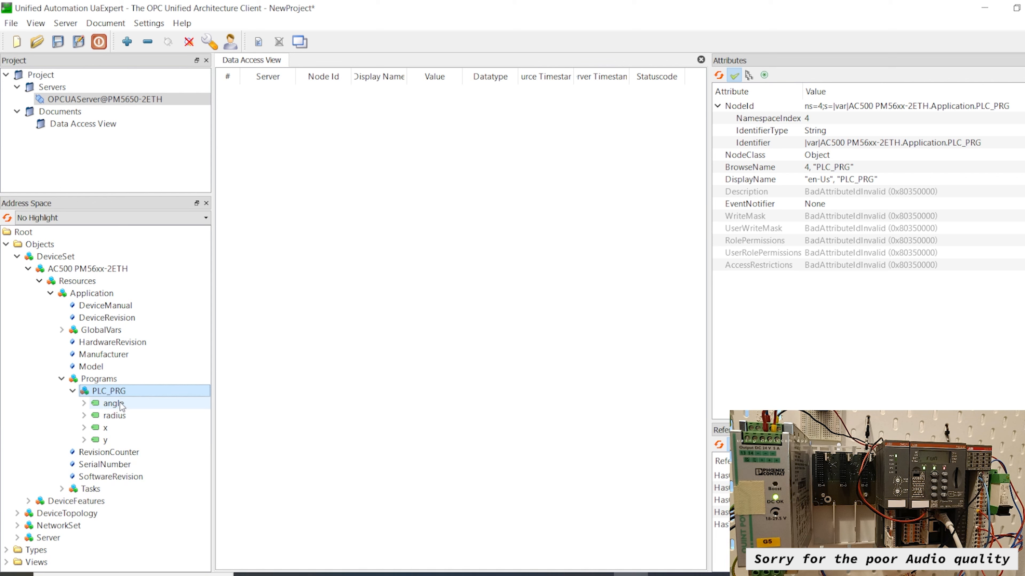
Step: Examine the attributes of the PLC_PRG variables angle, radius, x and y
{"action": "left_click", "coordinate": [91, 404]}
{"action": "left_click", "coordinate": [97, 416]}
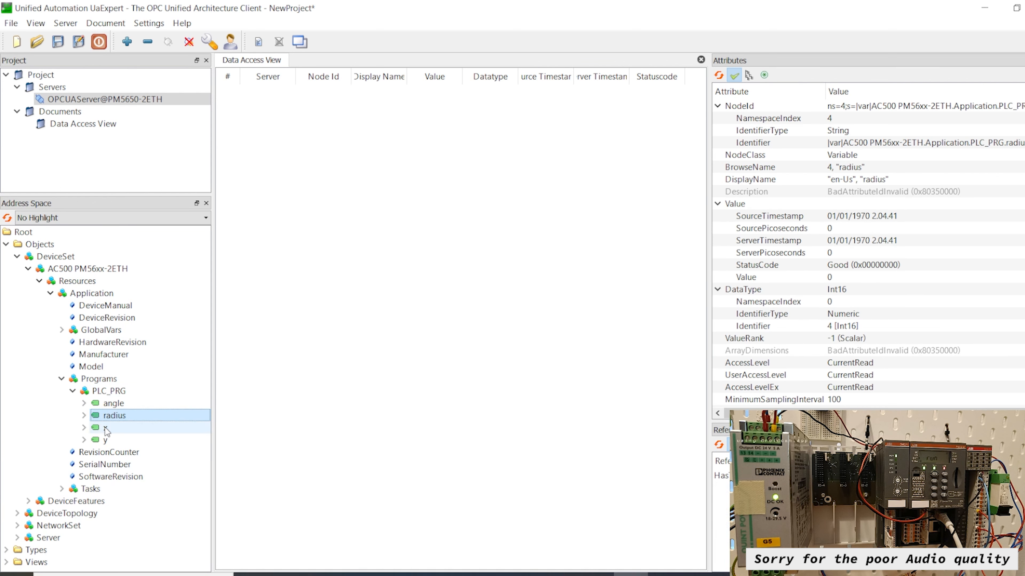
{"action": "left_click", "coordinate": [101, 428]}
{"action": "left_click", "coordinate": [105, 441]}
{"action": "left_click", "coordinate": [109, 416]}
{"action": "left_click", "coordinate": [105, 428]}
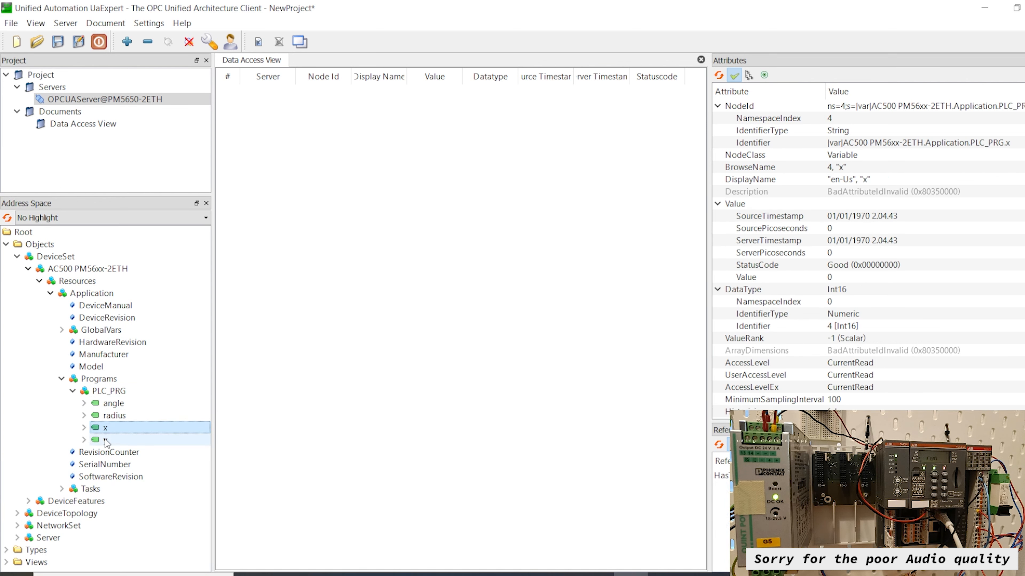
{"action": "left_click", "coordinate": [106, 440]}
{"action": "left_click", "coordinate": [107, 404]}
{"action": "left_click", "coordinate": [109, 416]}
{"action": "left_click", "coordinate": [105, 427]}
{"action": "left_click", "coordinate": [108, 441]}
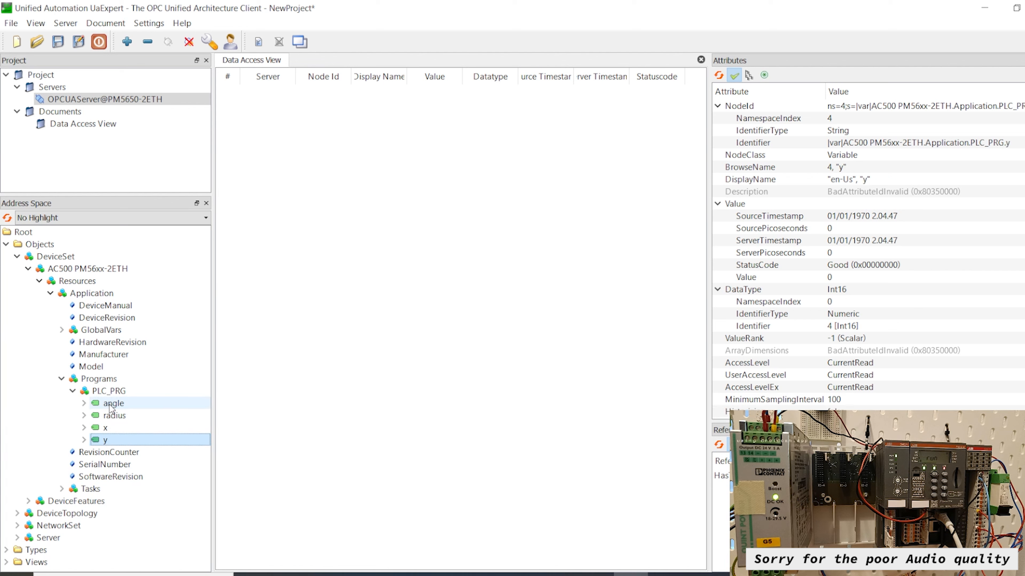
Step: Add the PLC_PRG variables angle, radius, x and y to the Data Access View
{"action": "left_click", "coordinate": [112, 406]}
{"action": "left_click_drag", "start_coordinate": [109, 411], "coordinate": [343, 222]}
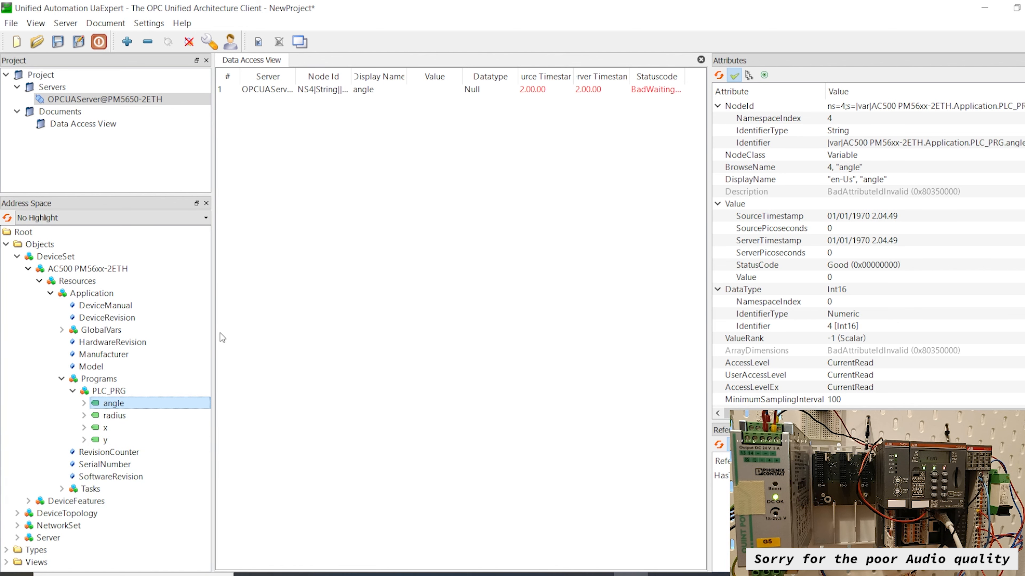
{"action": "left_click_drag", "start_coordinate": [119, 417], "coordinate": [355, 241]}
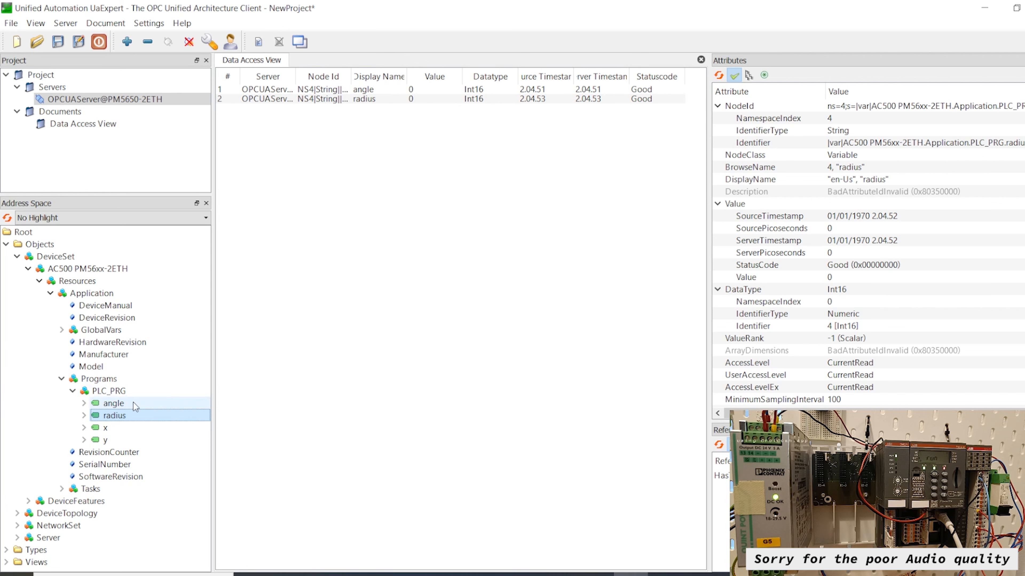
{"action": "left_click_drag", "start_coordinate": [108, 429], "coordinate": [429, 244]}
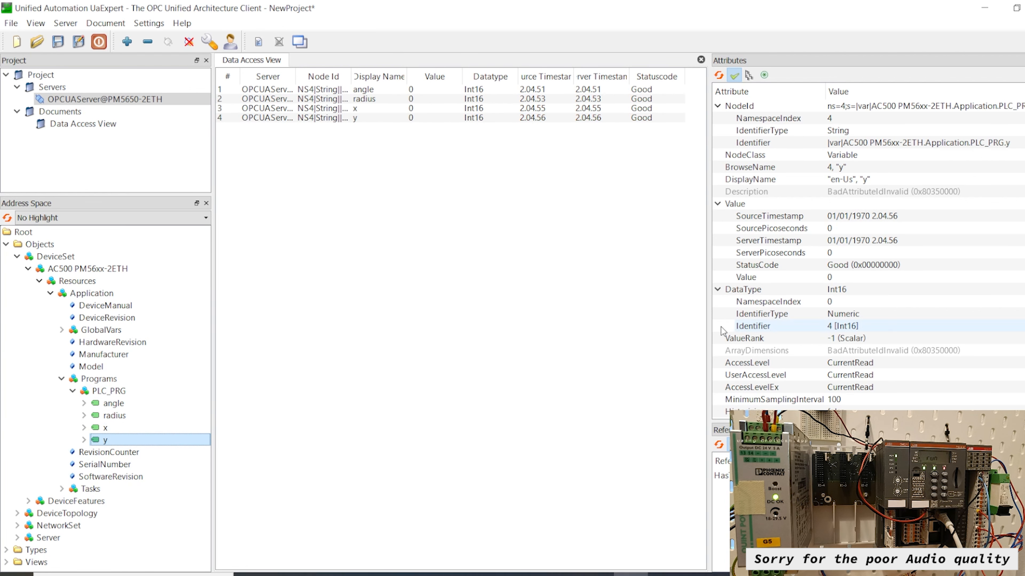
Step: Shrink the UaExpert window beside the Automation Builder visualization and adjust its inner areas to compare the variable values with the visualization
{"action": "left_click", "coordinate": [1014, 13]}
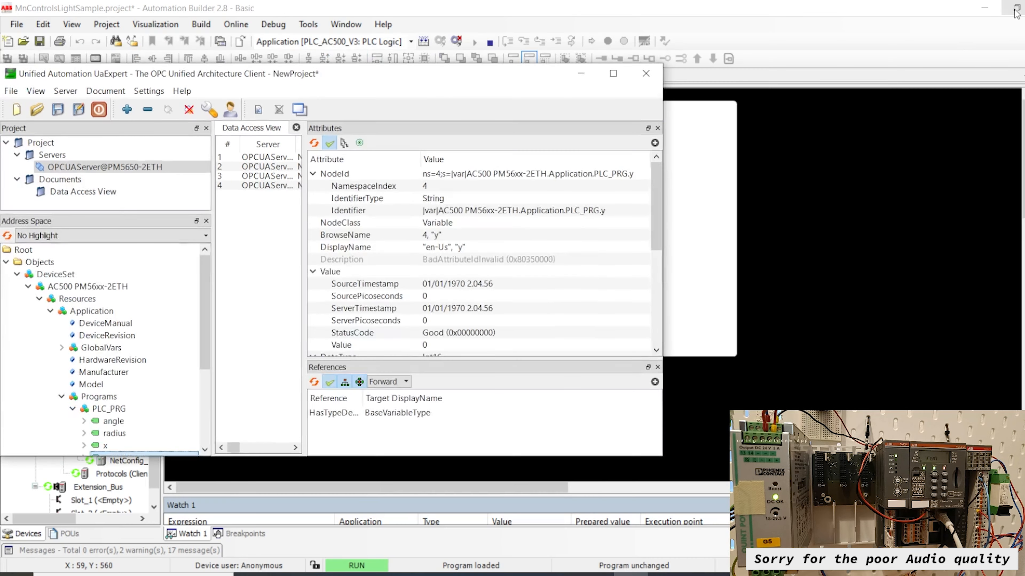
{"action": "left_click_drag", "start_coordinate": [306, 218], "coordinate": [469, 218]}
{"action": "left_click_drag", "start_coordinate": [79, 76], "coordinate": [398, 96]}
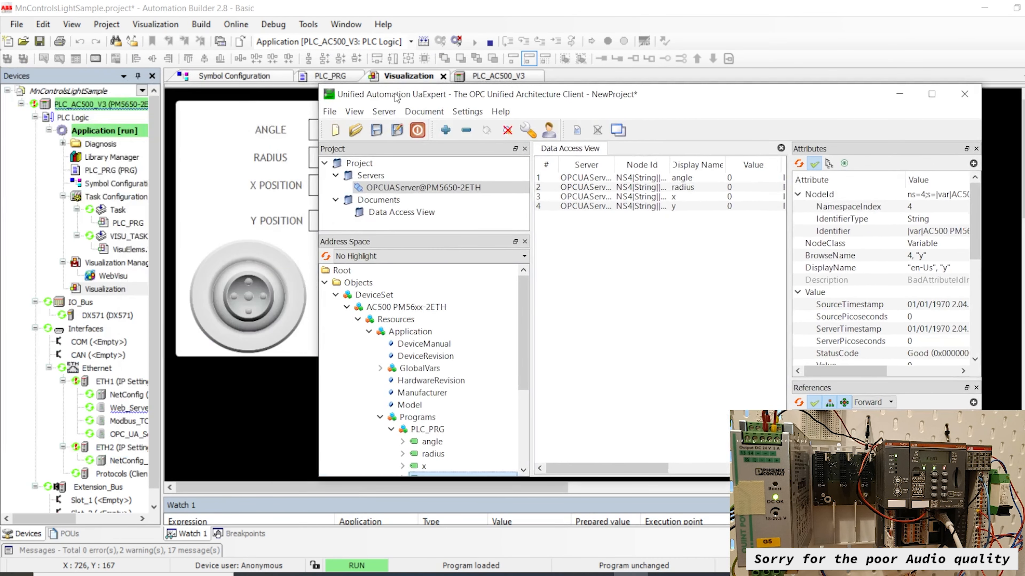
{"action": "left_click_drag", "start_coordinate": [316, 227], "coordinate": [558, 227]}
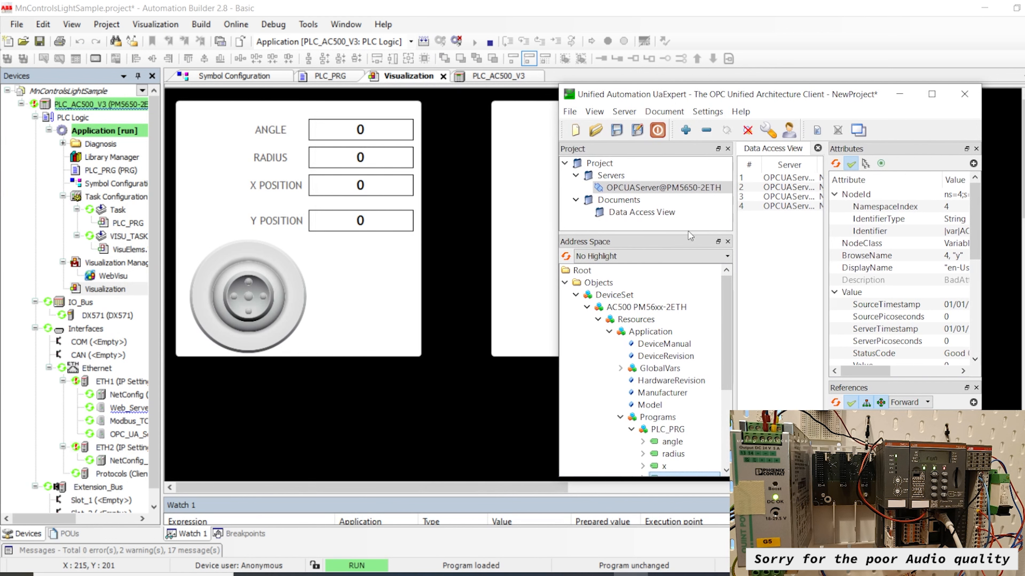
{"action": "left_click_drag", "start_coordinate": [711, 239], "coordinate": [611, 239]}
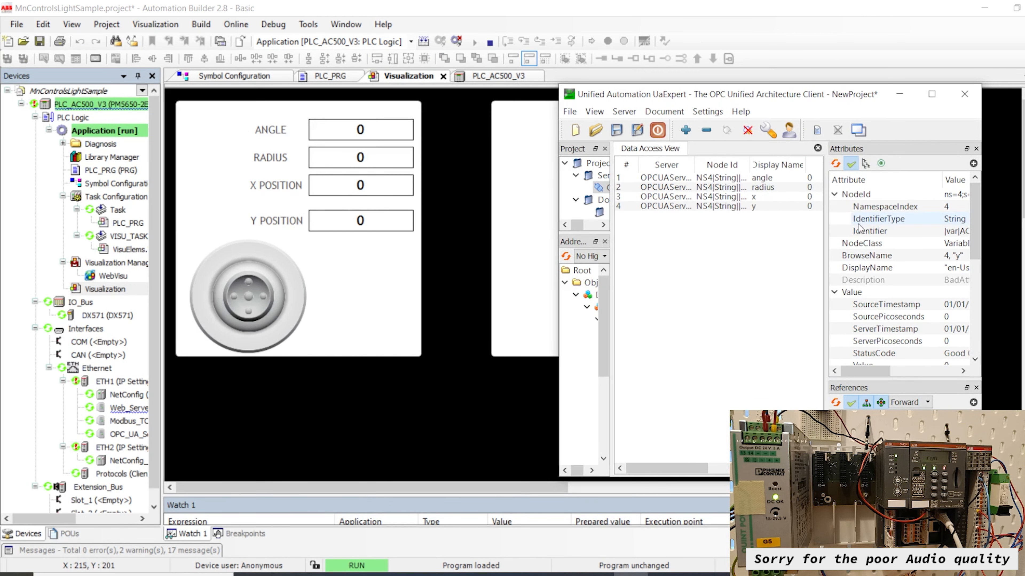
{"action": "left_click_drag", "start_coordinate": [826, 232], "coordinate": [859, 233]}
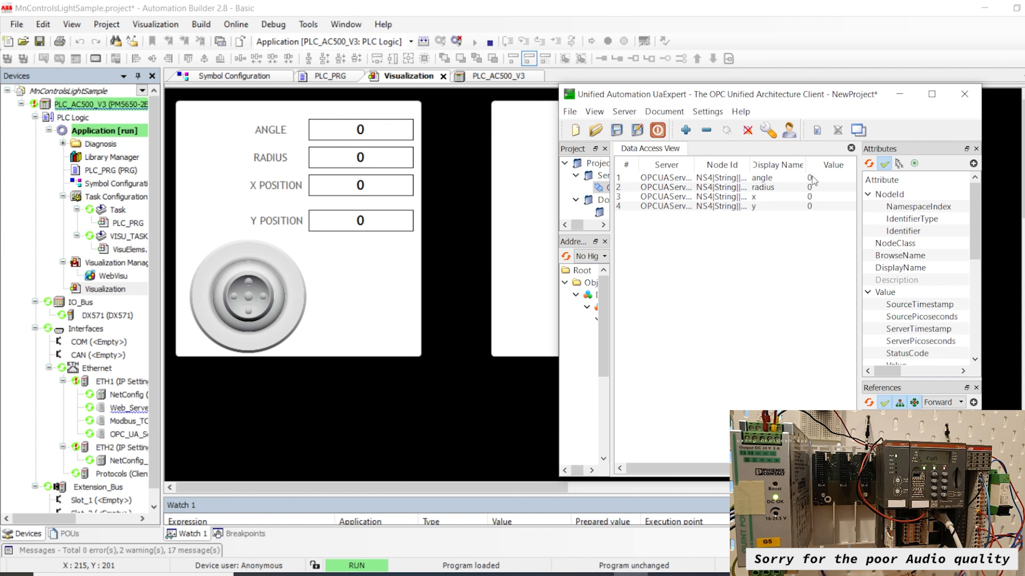
{"action": "left_click", "coordinate": [819, 185]}
{"action": "left_click", "coordinate": [822, 197]}
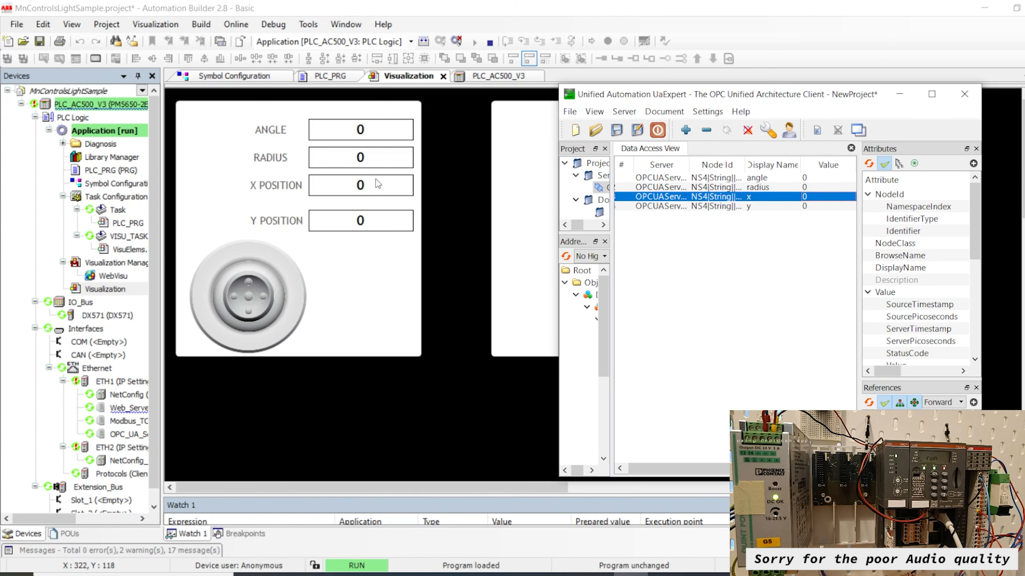
{"action": "left_click", "coordinate": [251, 287]}
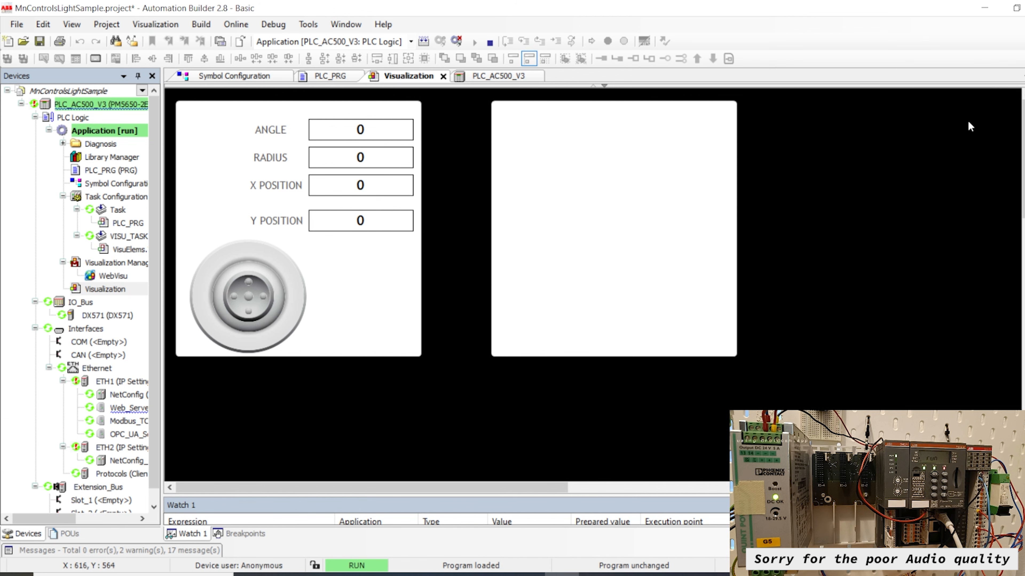
{"action": "left_click", "coordinate": [614, 575]}
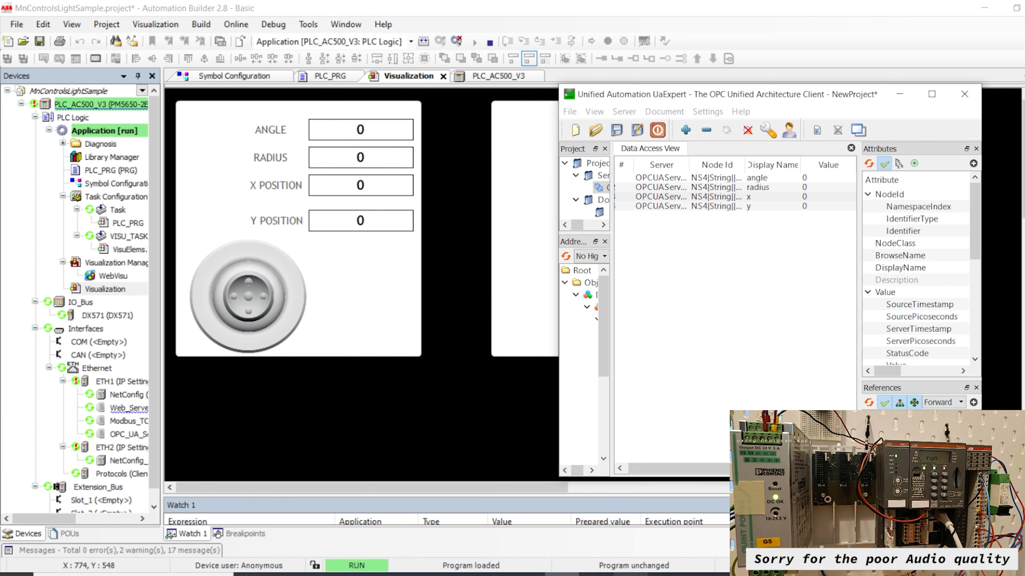
{"action": "left_click", "coordinate": [803, 197]}
Step: Maximize UaExpert, then shrink the Automation Builder window and place it beside the variable table with the joystick visualization in view
{"action": "left_click", "coordinate": [932, 94]}
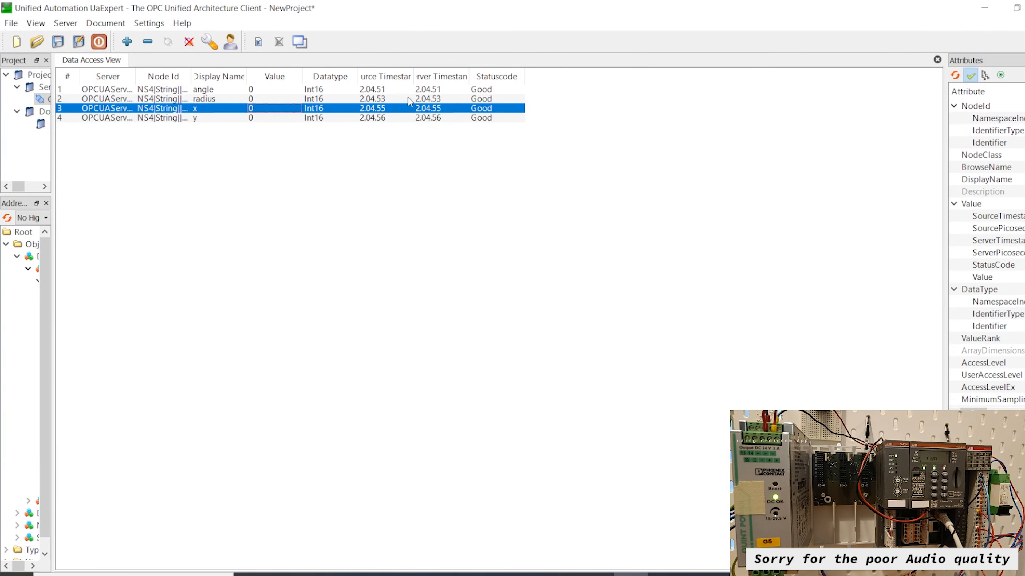
{"action": "left_click", "coordinate": [573, 574]}
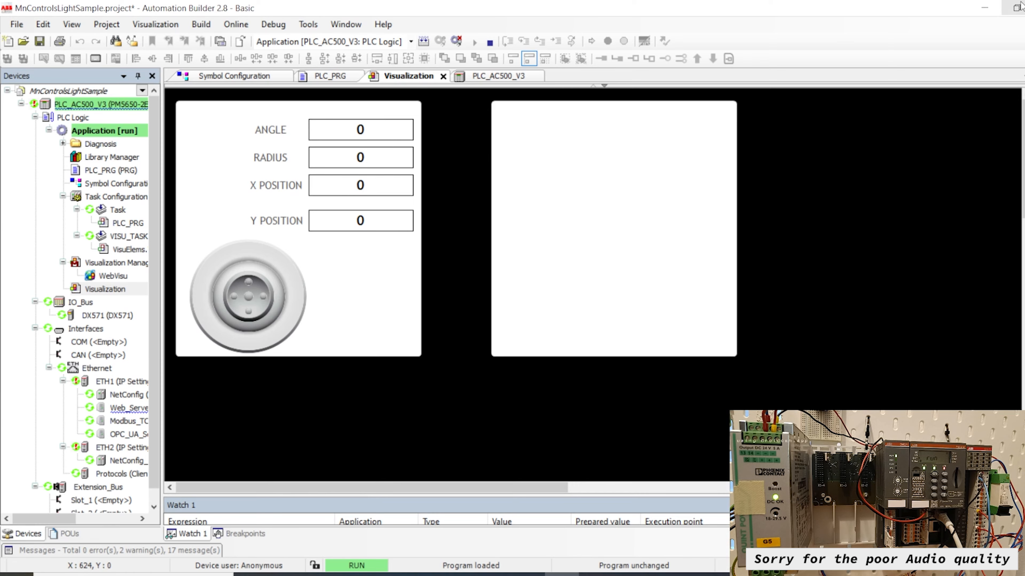
{"action": "left_click", "coordinate": [1016, 8]}
{"action": "left_click_drag", "start_coordinate": [748, 86], "coordinate": [579, 29]}
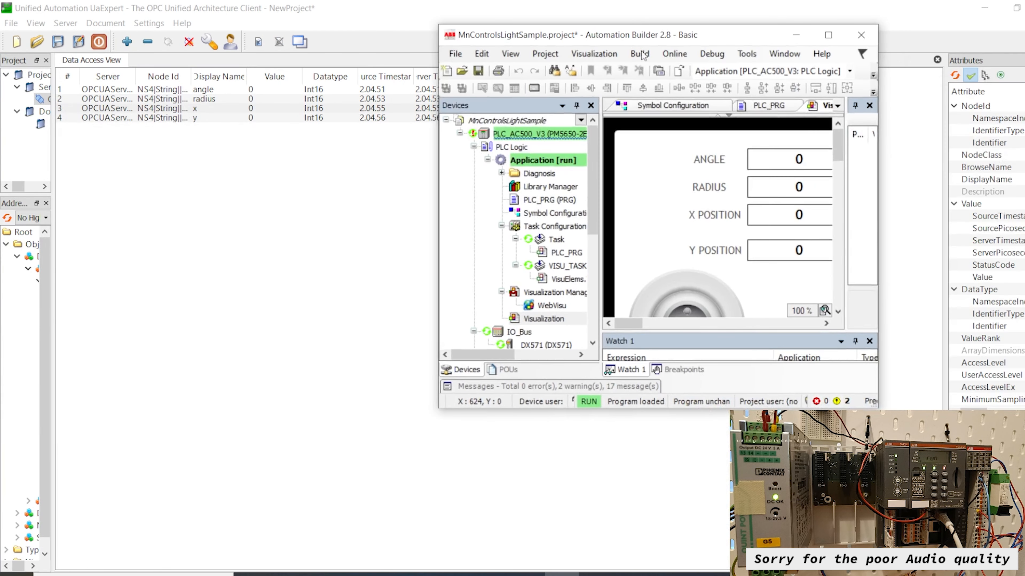
{"action": "left_click_drag", "start_coordinate": [877, 408], "coordinate": [961, 442]}
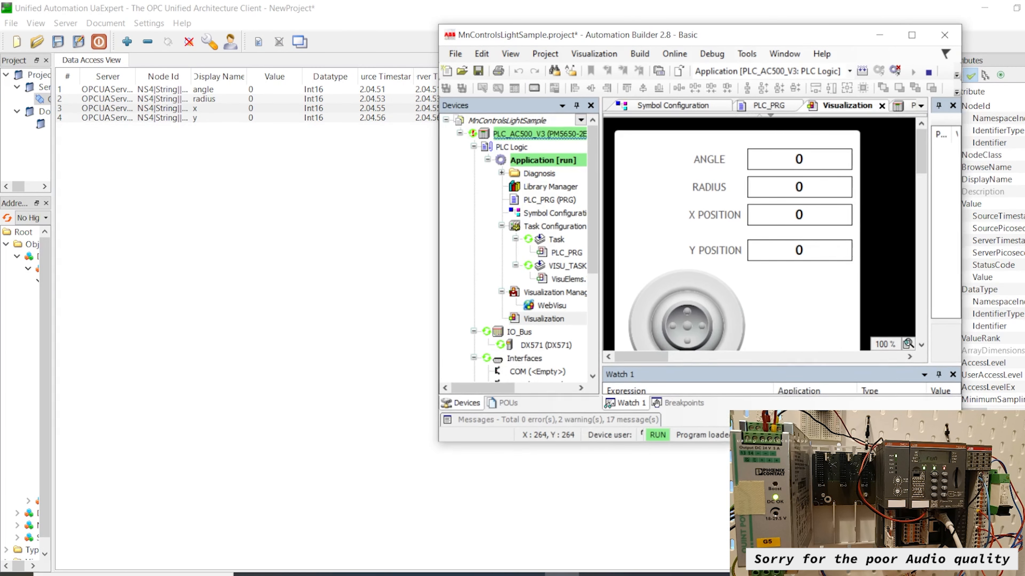
{"action": "left_click_drag", "start_coordinate": [659, 37], "coordinate": [746, 37]}
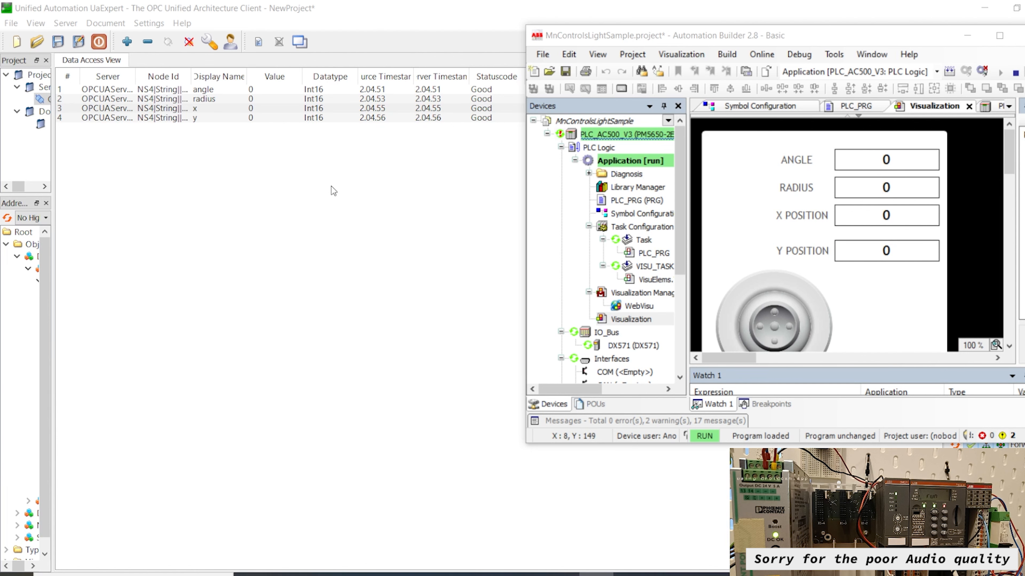
Step: Go through the angle, radius, x and y rows in UaExpert's Data Access View and check their values
{"action": "left_click", "coordinate": [262, 93]}
{"action": "key", "text": "Down"}
{"action": "key", "text": "Down"}
{"action": "key", "text": "Down"}
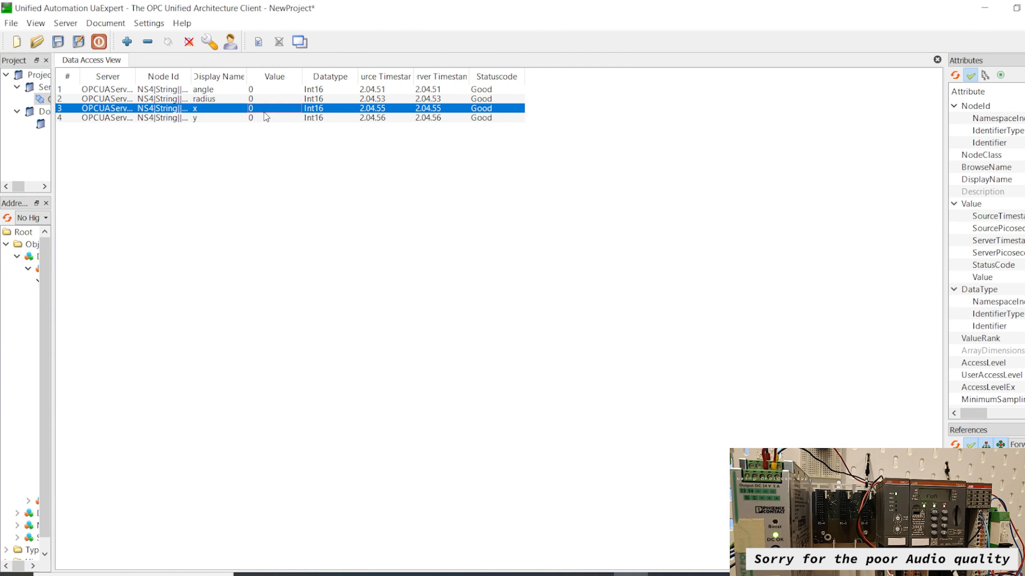
{"action": "left_click", "coordinate": [266, 89]}
{"action": "key", "text": "Down"}
{"action": "key", "text": "Down"}
{"action": "key", "text": "Down"}
Step: Switch to Automation Builder and move the visualization's joystick up and down to compare its values with the Data Access View
{"action": "left_click", "coordinate": [561, 575]}
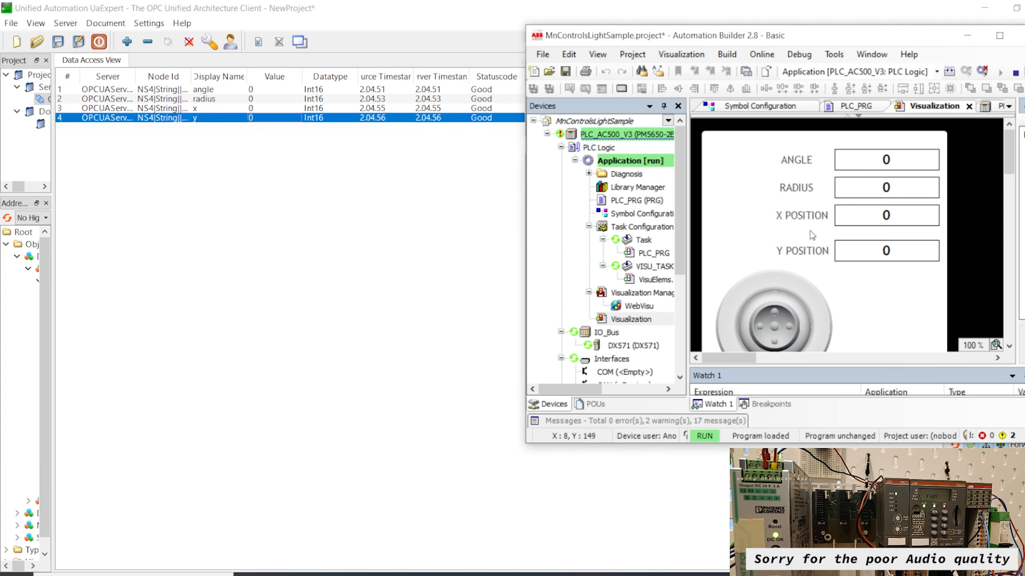
{"action": "left_click_drag", "start_coordinate": [773, 313], "coordinate": [774, 299]}
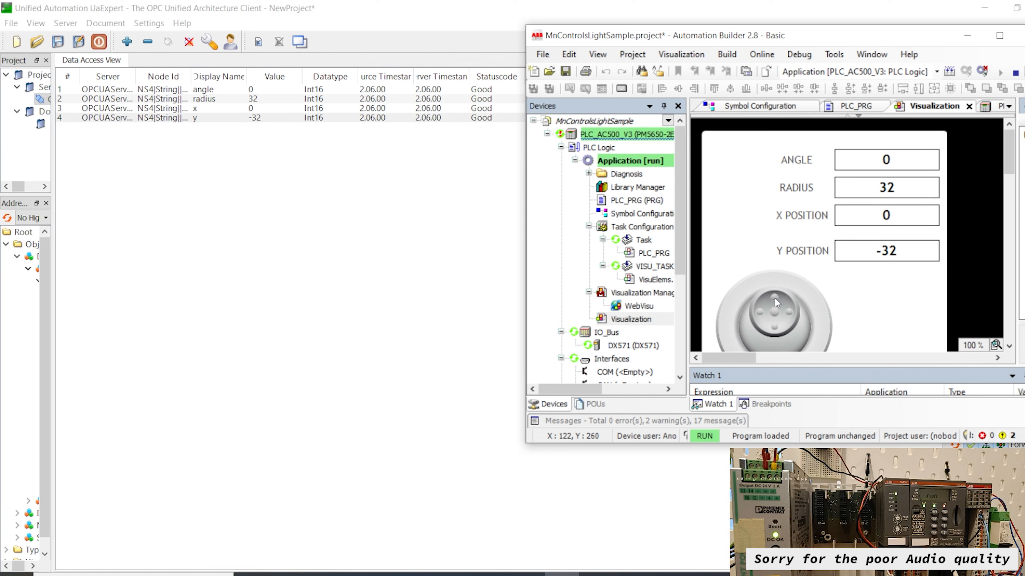
{"action": "left_click_drag", "start_coordinate": [775, 298], "coordinate": [775, 351]}
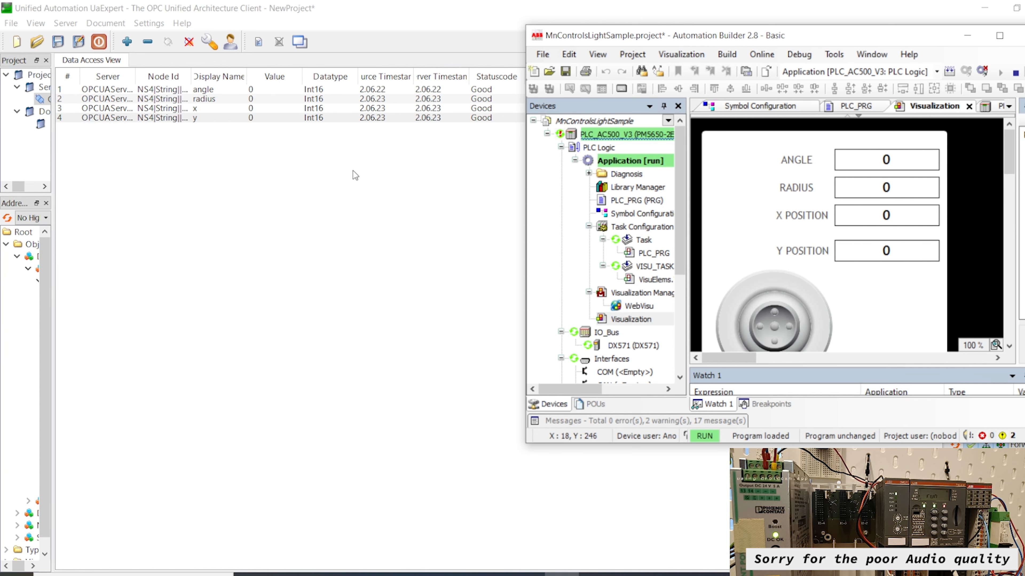
Step: In UaExpert, open the angle and radius values for editing and leave each at 0
{"action": "left_click", "coordinate": [282, 176]}
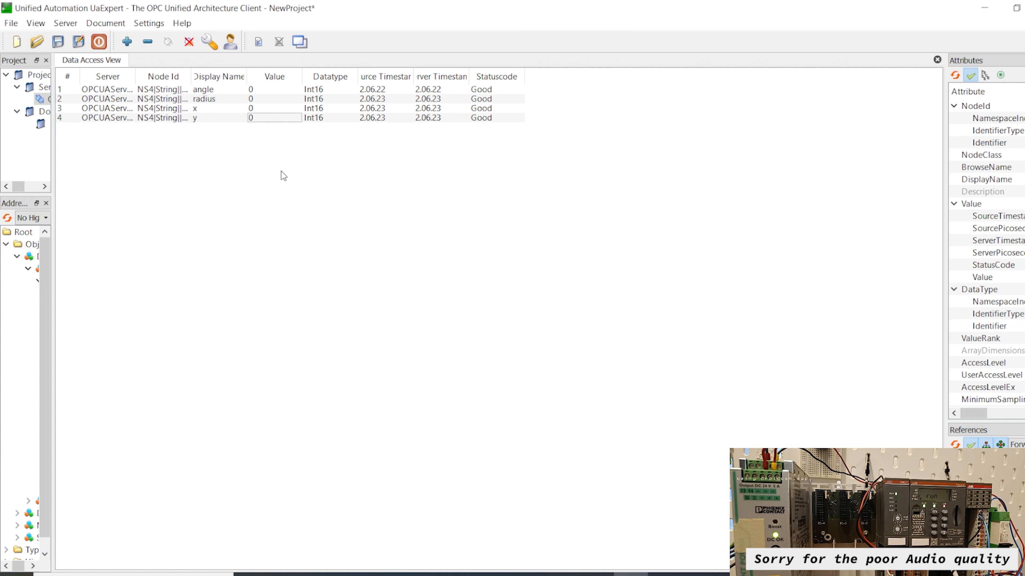
{"action": "double_click", "coordinate": [267, 88]}
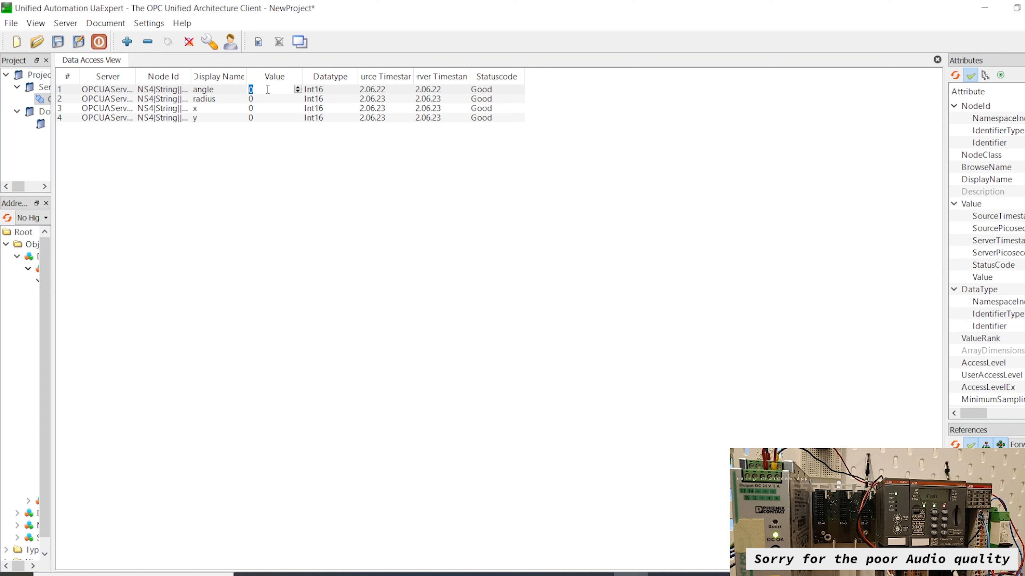
{"action": "key", "text": "Return"}
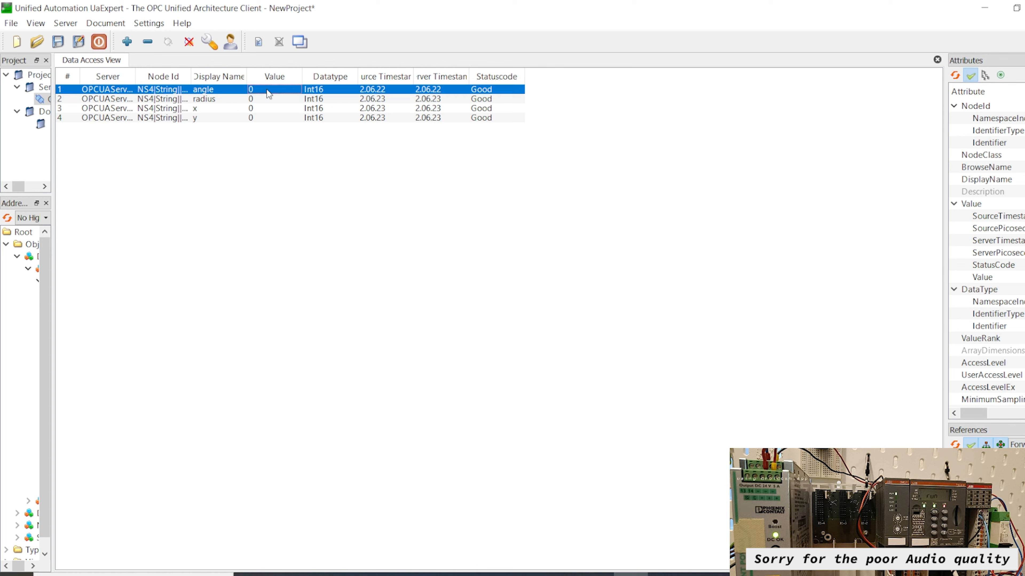
{"action": "double_click", "coordinate": [267, 97]}
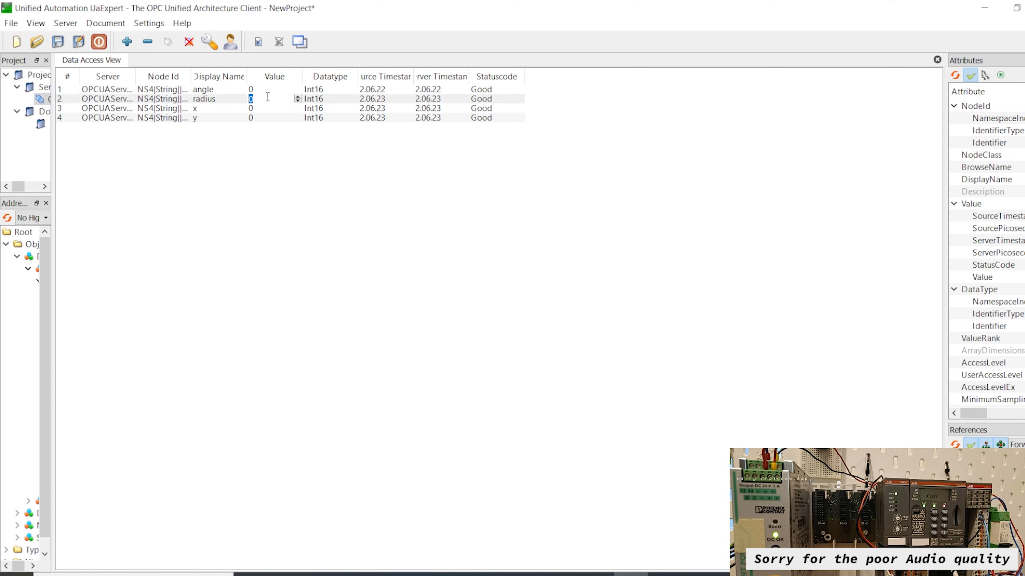
{"action": "key", "text": "Return"}
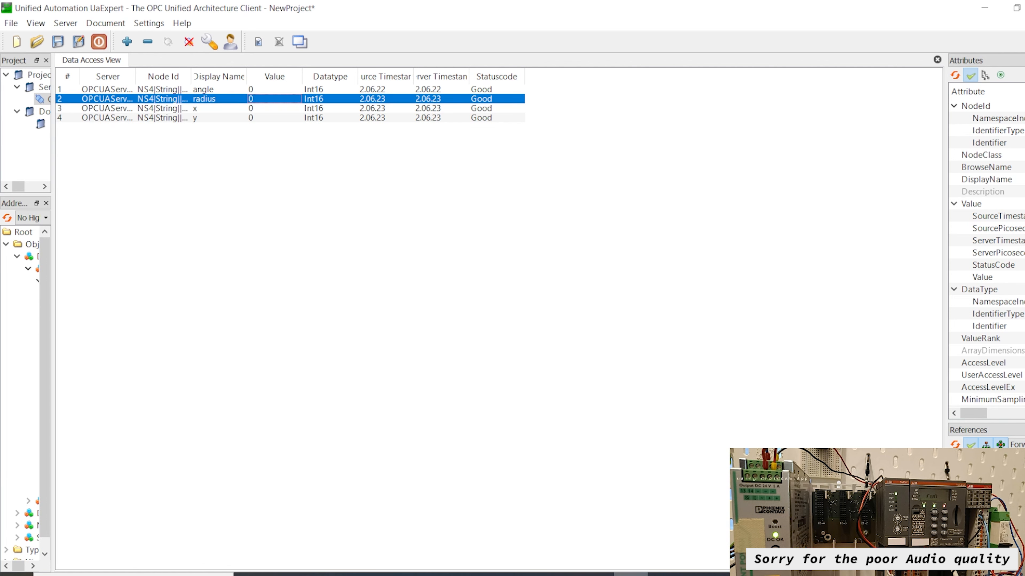
Step: Move the joystick again in Automation Builder to test the live values, then return to UaExpert and widen its project and address space areas
{"action": "left_click", "coordinate": [562, 575]}
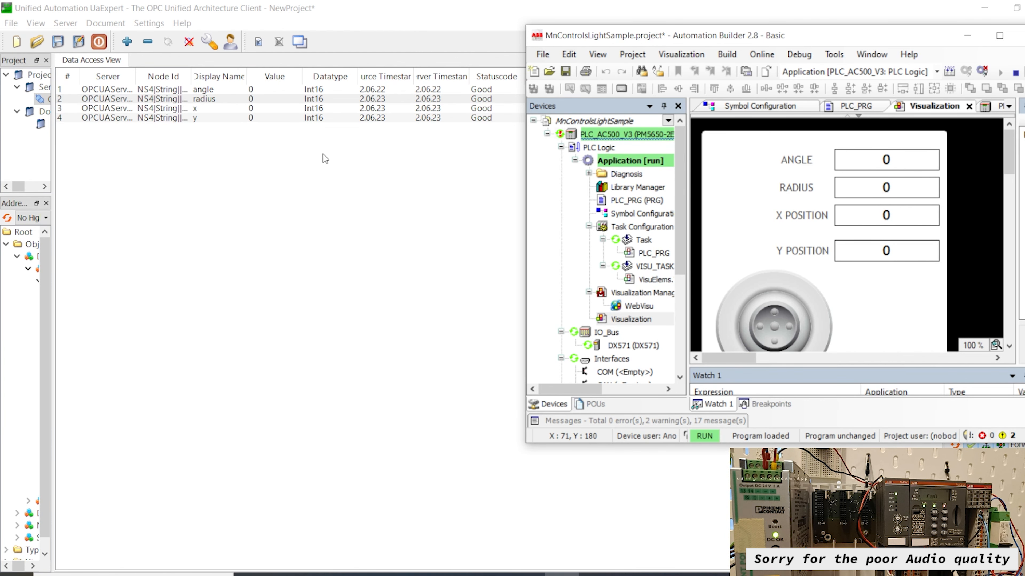
{"action": "mouse_move", "coordinate": [774, 297]}
{"action": "left_mouse_down"}
{"action": "mouse_move", "coordinate": [818, 314]}
{"action": "mouse_move", "coordinate": [790, 345]}
{"action": "mouse_move", "coordinate": [730, 325]}
{"action": "mouse_move", "coordinate": [772, 263]}
{"action": "mouse_move", "coordinate": [803, 301]}
{"action": "mouse_move", "coordinate": [801, 323]}
{"action": "mouse_move", "coordinate": [766, 357]}
{"action": "mouse_move", "coordinate": [728, 334]}
{"action": "mouse_move", "coordinate": [767, 297]}
{"action": "left_mouse_up"}
{"action": "left_click", "coordinate": [313, 273]}
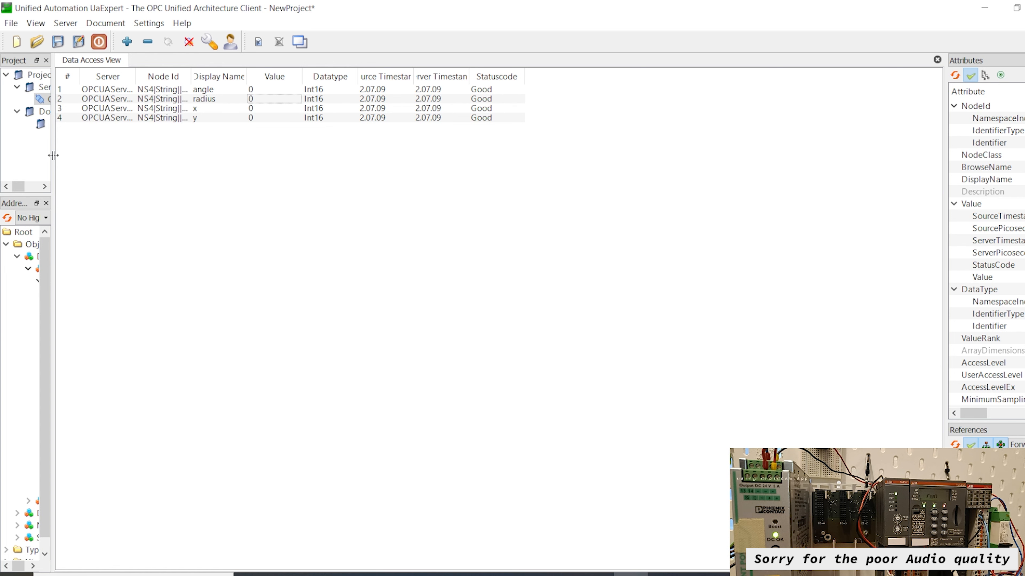
{"action": "left_click_drag", "start_coordinate": [53, 156], "coordinate": [152, 164]}
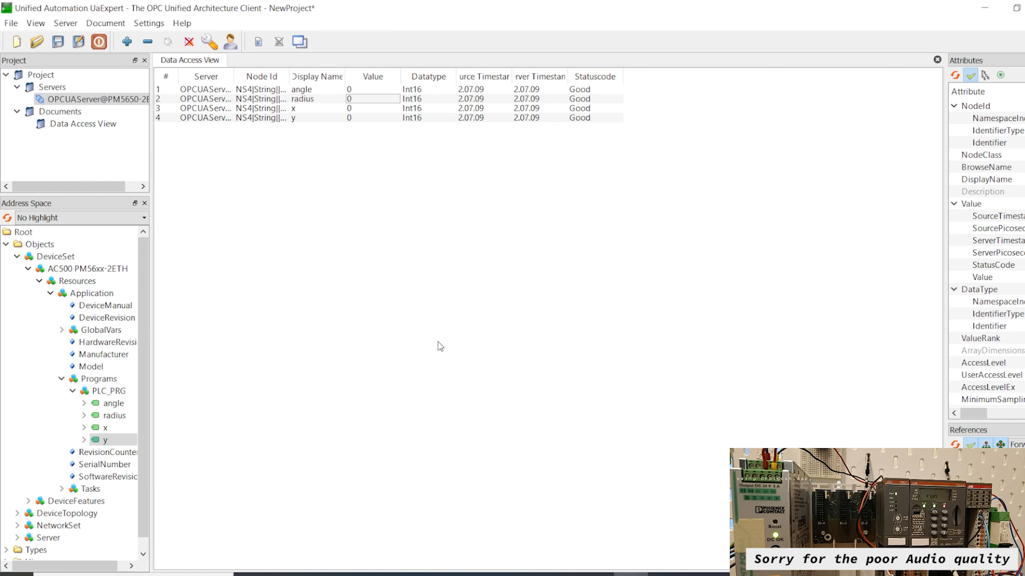